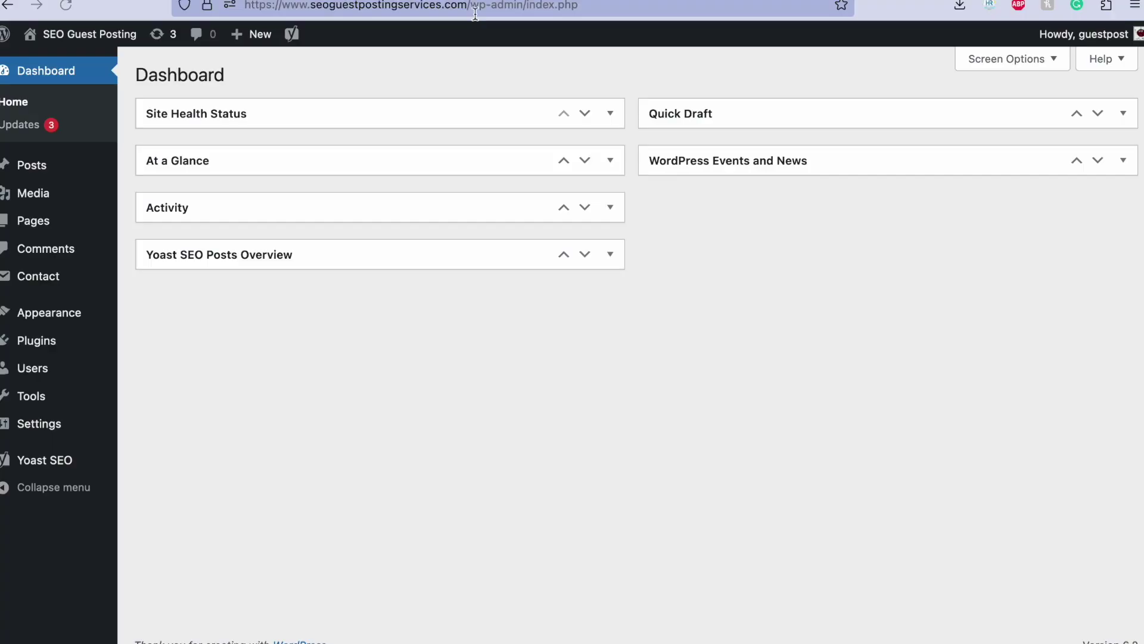
- Select part of the WordPress admin address, then deselect it to return to the dashboard
{"action": "left_click_drag", "start_coordinate": [471, 5], "coordinate": [527, 6]}
{"action": "left_click", "coordinate": [910, 366]}
{"action": "left_click_drag", "start_coordinate": [471, 6], "coordinate": [532, 26]}
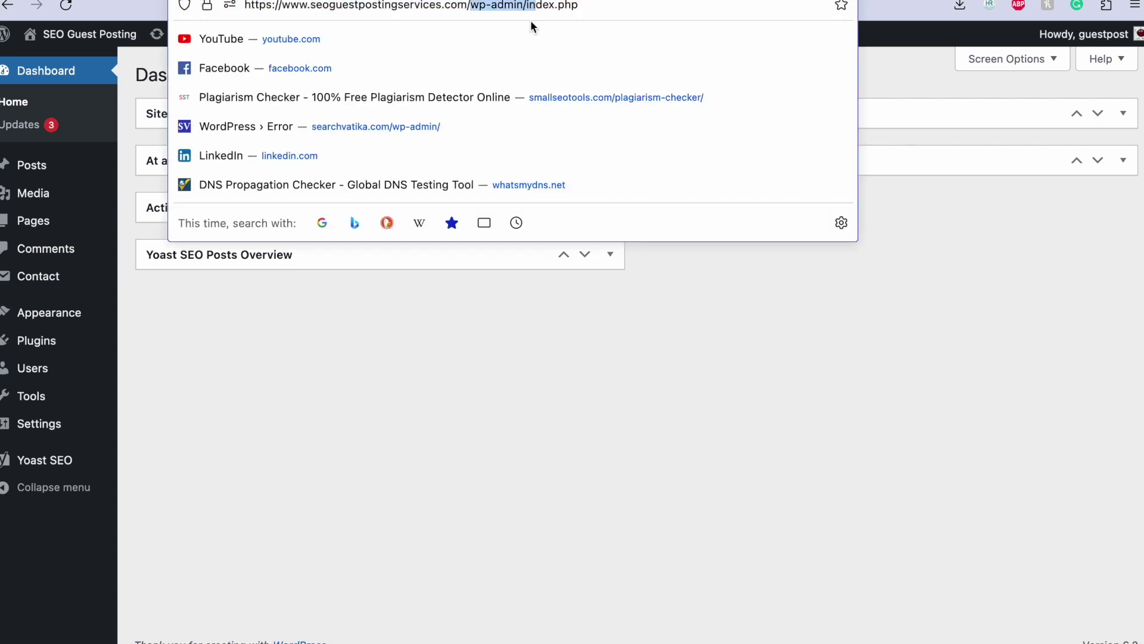
{"action": "left_click", "coordinate": [528, 400]}
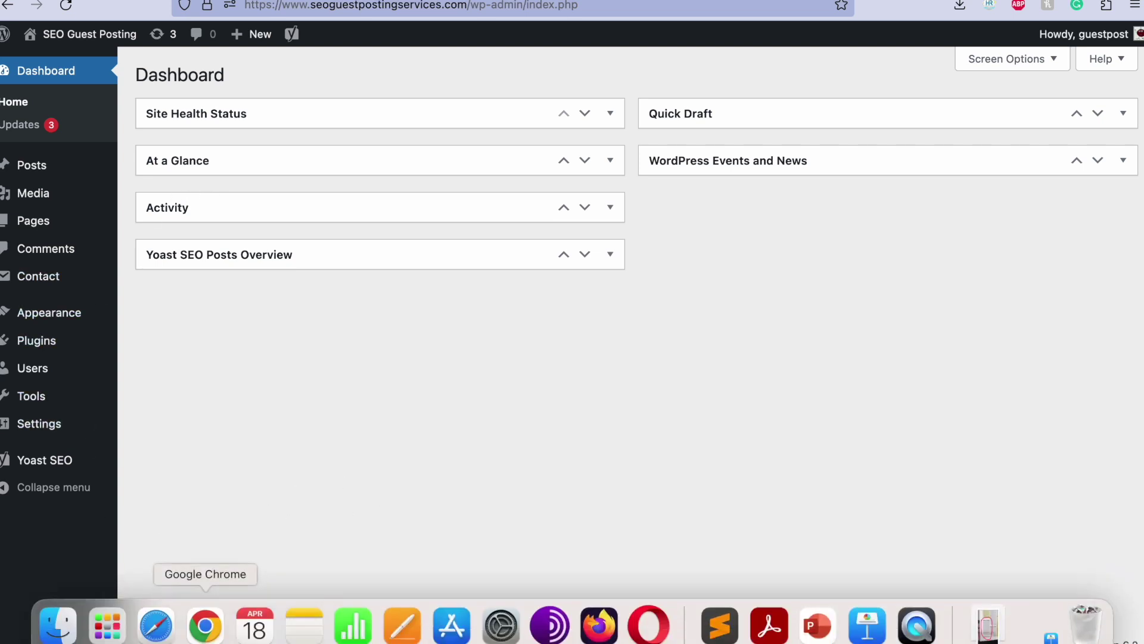
- Google 'microsoft clarity' in Safari and open the clarity.microsoft.com result
{"action": "left_click", "coordinate": [153, 623]}
{"action": "left_click", "coordinate": [583, 300]}
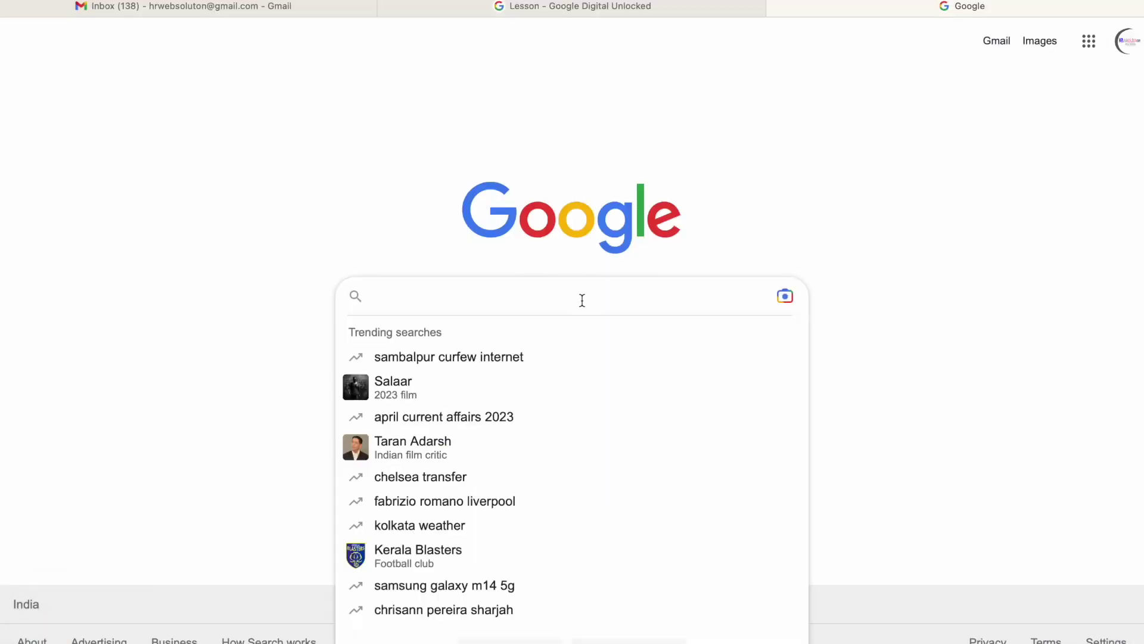
{"action": "type", "text": "micro"}
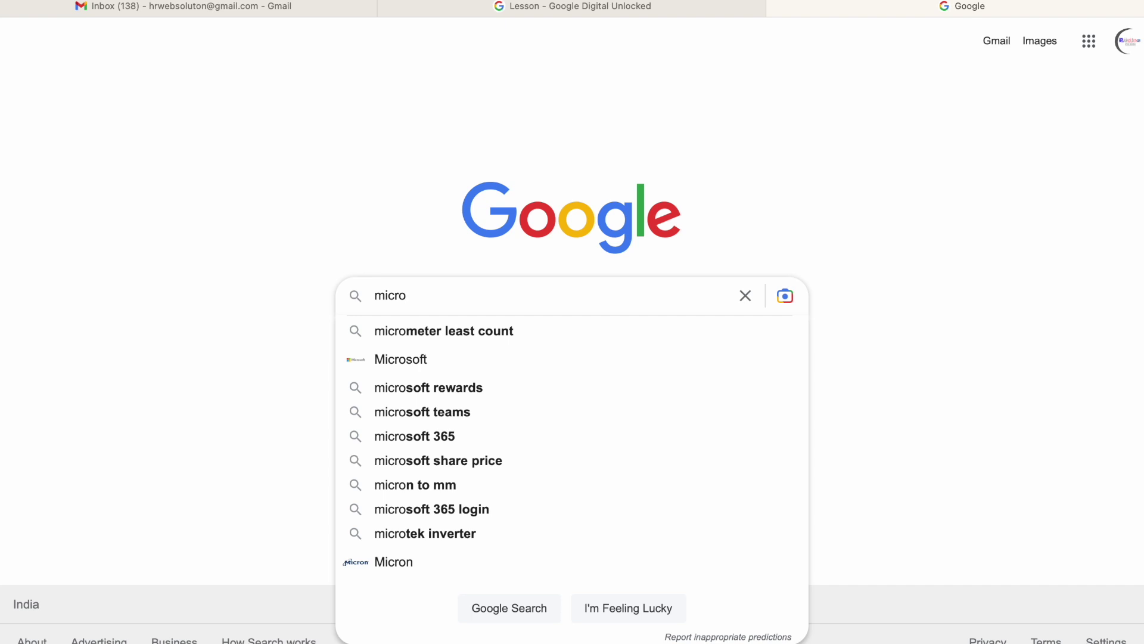
{"action": "type", "text": "soft clar"}
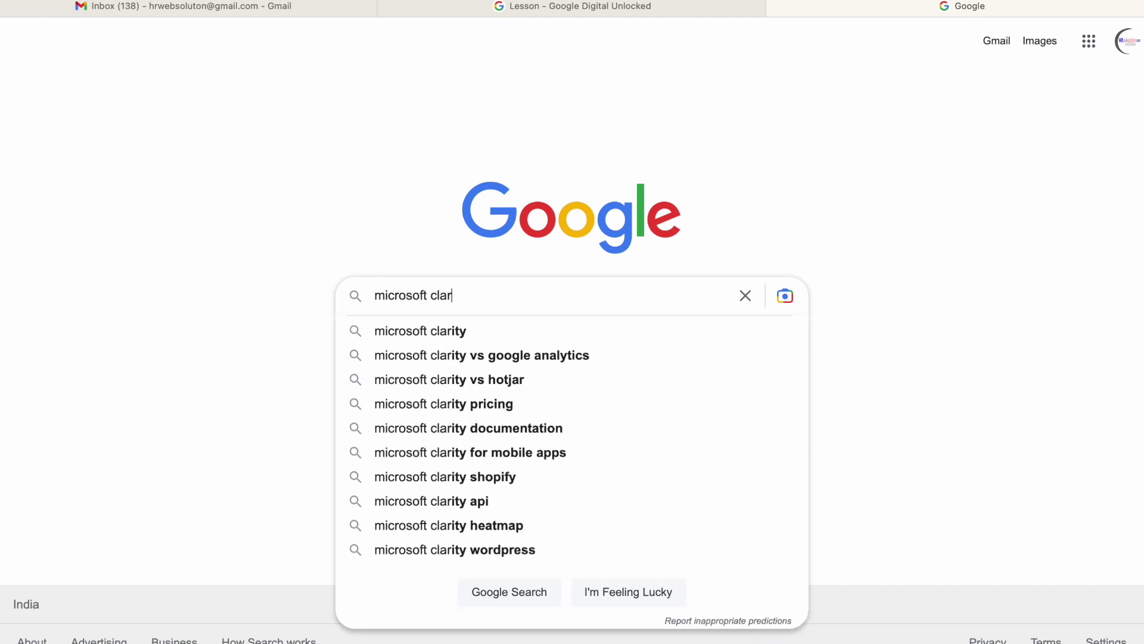
{"action": "type", "text": "ity"}
{"action": "key", "text": "Return"}
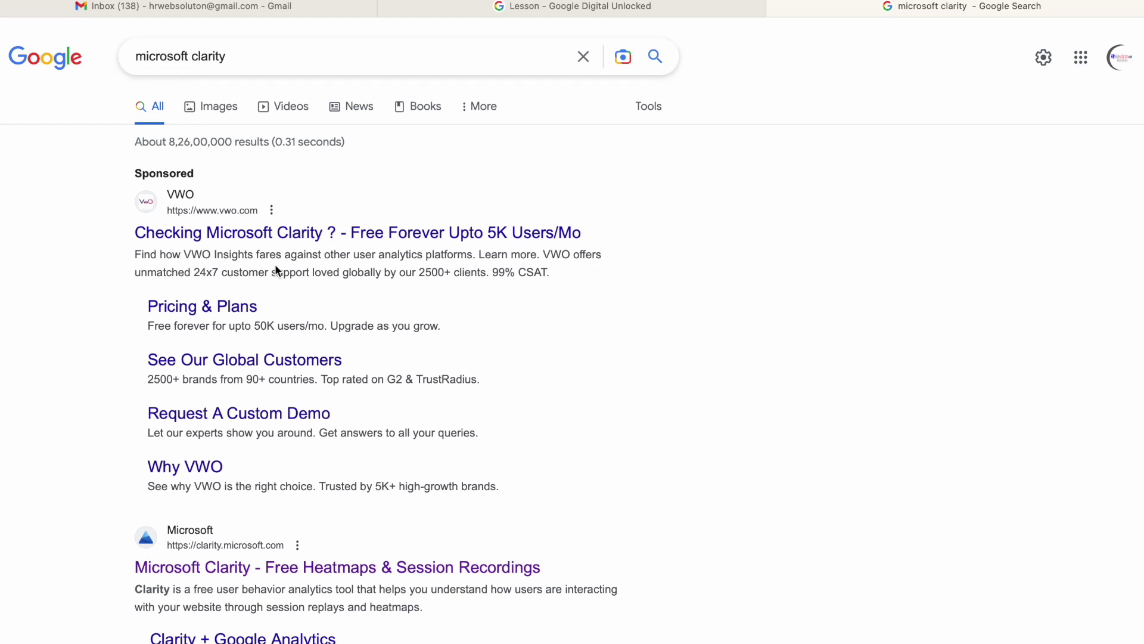
{"action": "scroll", "coordinate": [274, 266], "scroll_direction": "down", "scroll_amount": 2}
{"action": "left_click", "coordinate": [150, 477]}
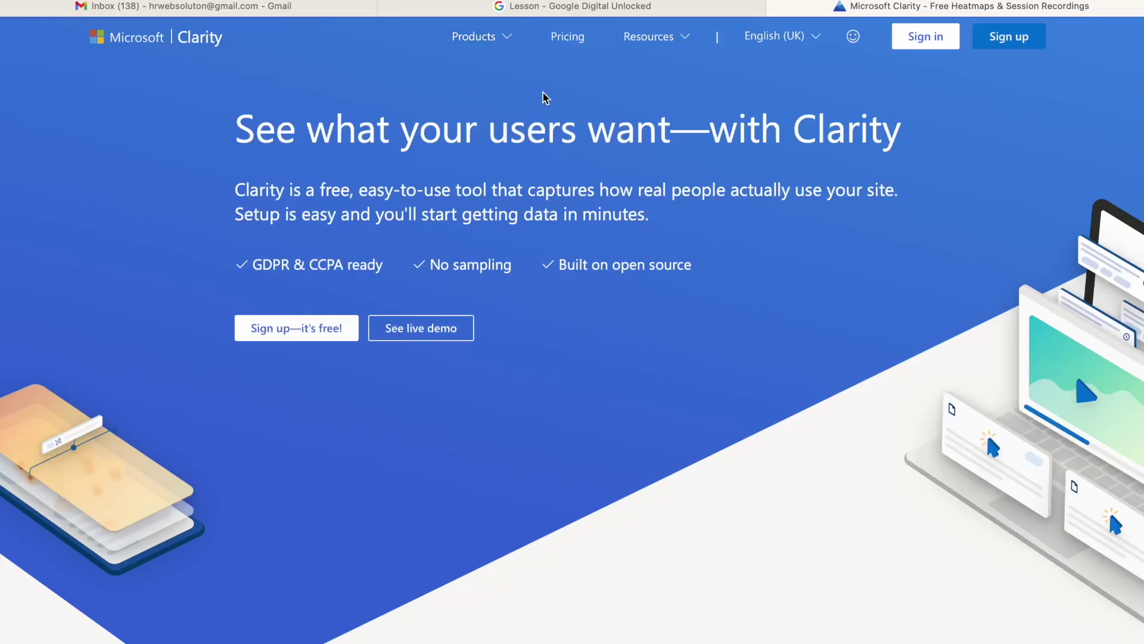
- Sign in to Clarity with a Microsoft account, staying signed in with 'Don't show this again' ticked
{"action": "left_click", "coordinate": [925, 37]}
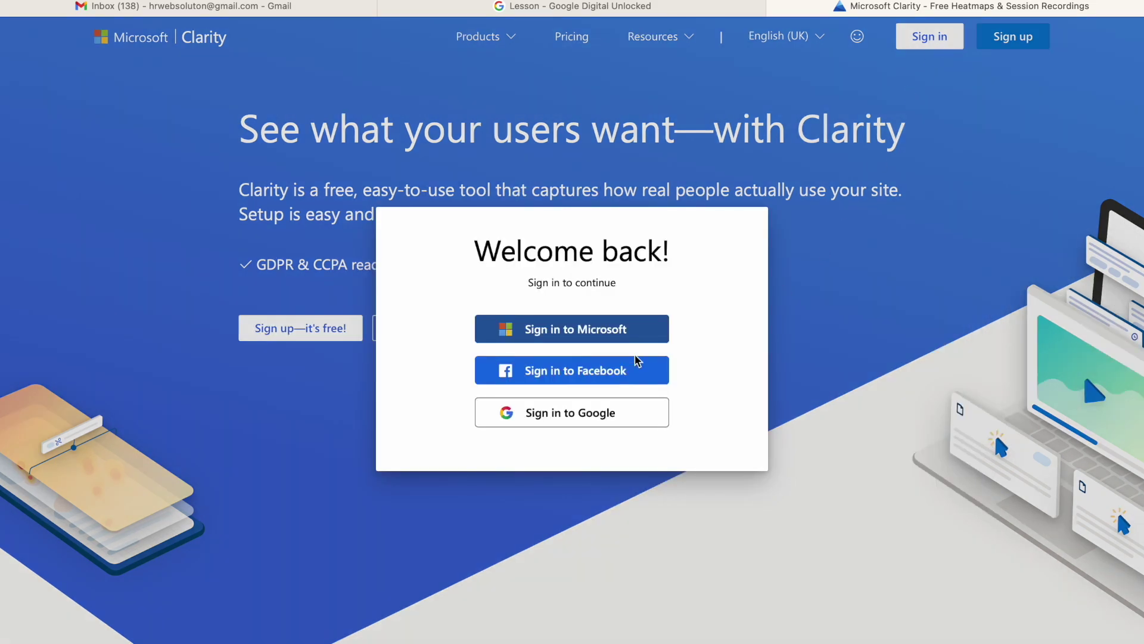
{"action": "left_click", "coordinate": [540, 343]}
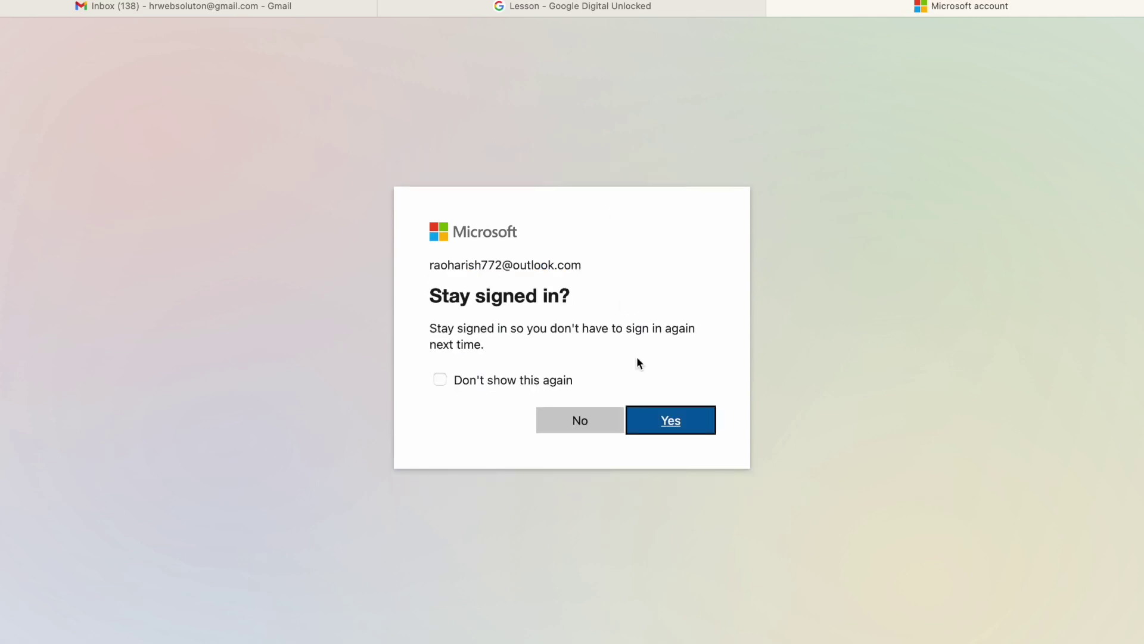
{"action": "left_click", "coordinate": [504, 382]}
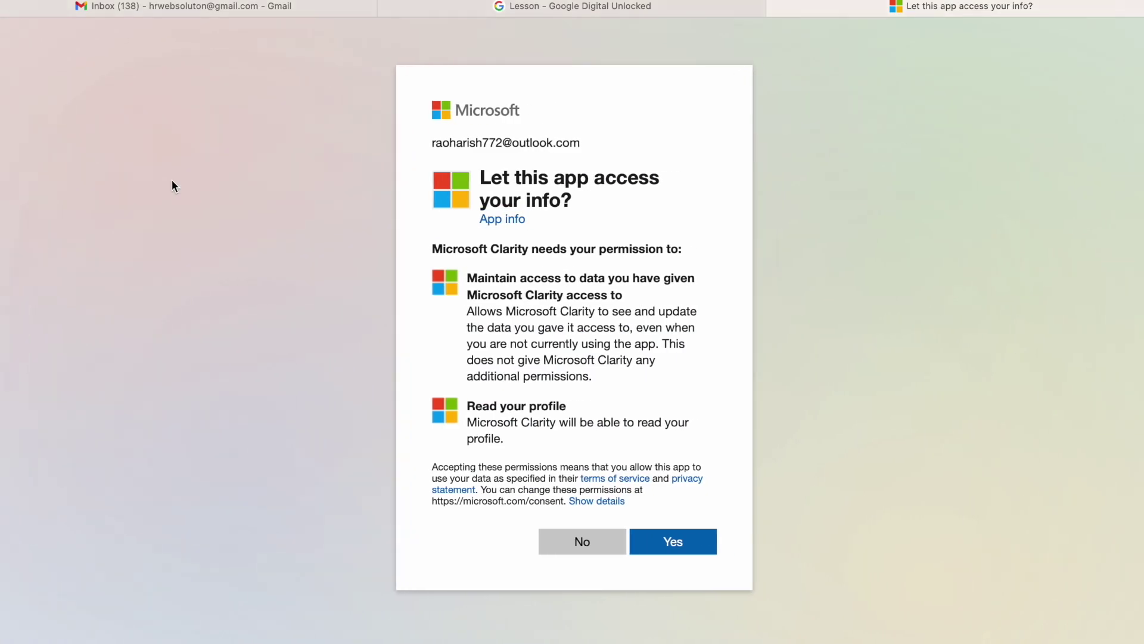
{"action": "left_click", "coordinate": [675, 542]}
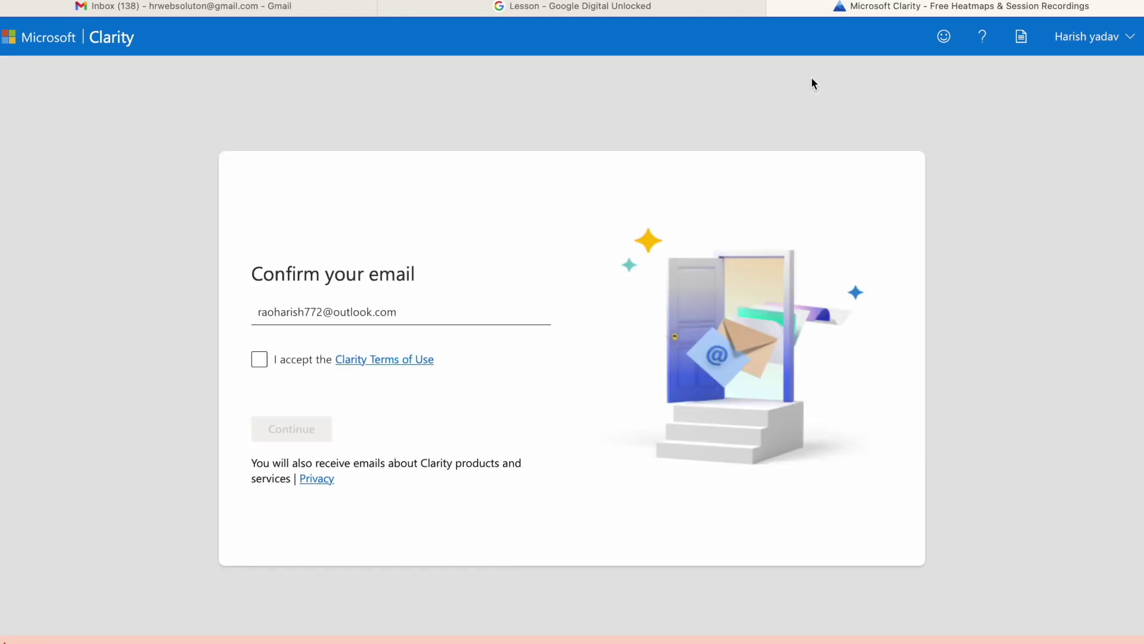
- Accept the Clarity terms and enter 'SEO Guest Posting Service' as the project name
{"action": "left_click", "coordinate": [260, 360]}
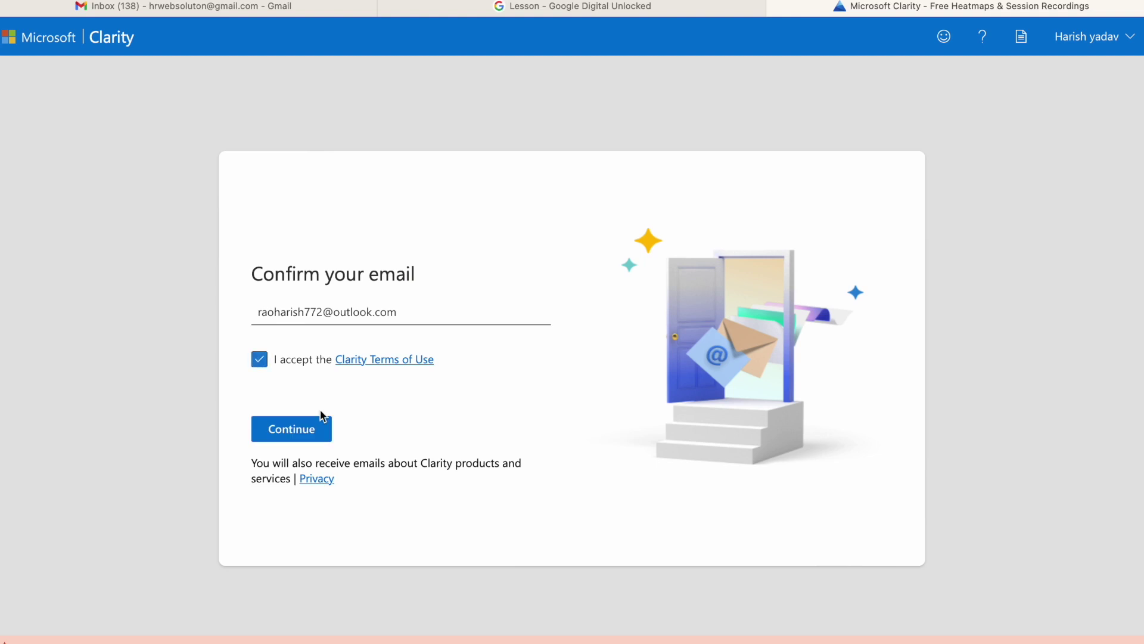
{"action": "left_click", "coordinate": [302, 430]}
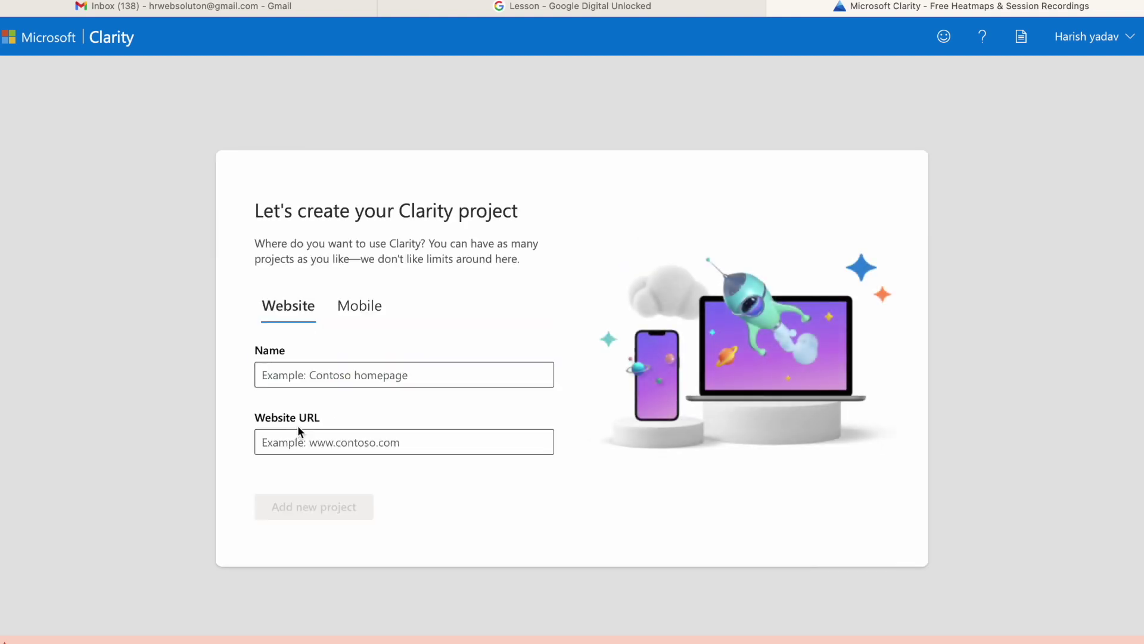
{"action": "left_click", "coordinate": [316, 373]}
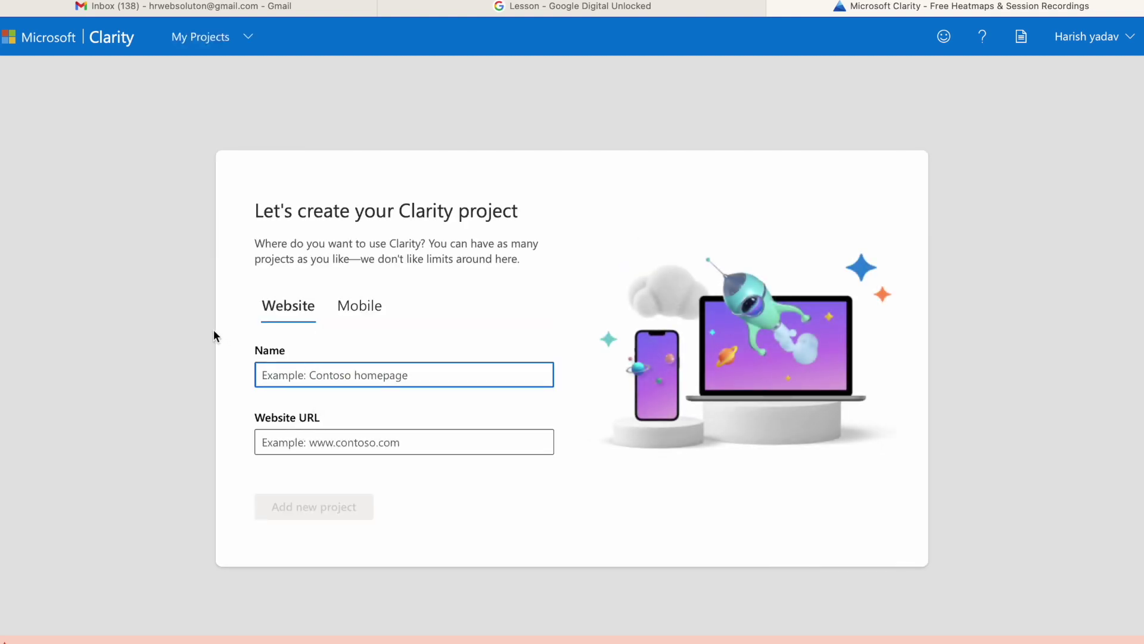
{"action": "left_click_drag", "start_coordinate": [268, 210], "coordinate": [514, 210]}
{"action": "left_click", "coordinate": [450, 210]}
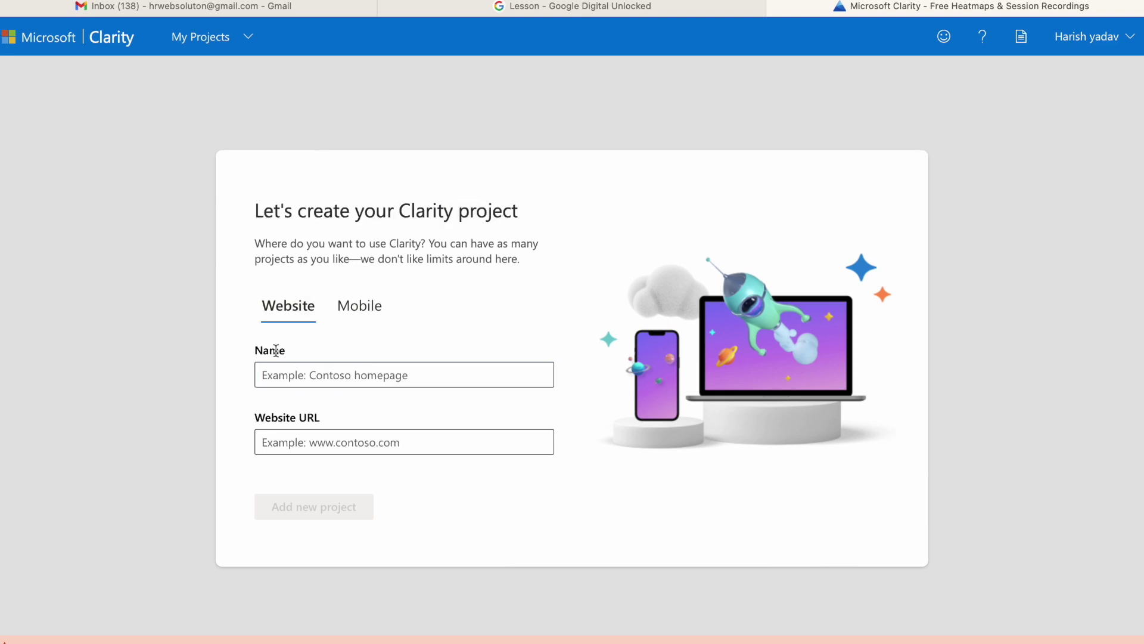
{"action": "left_click", "coordinate": [301, 373]}
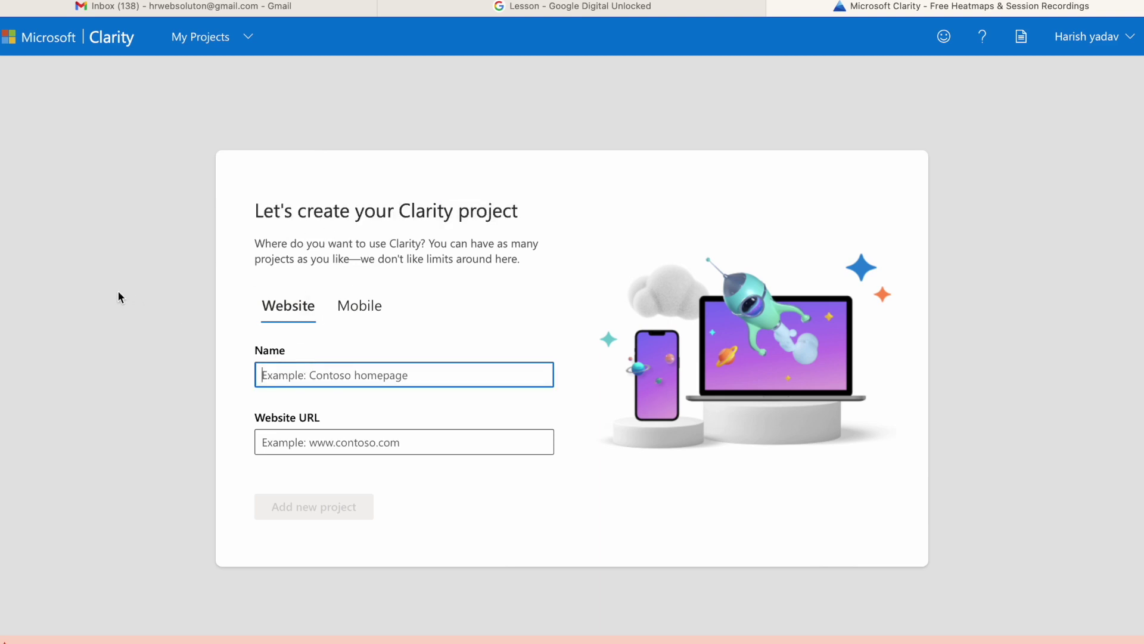
{"action": "type", "text": "SEO Guest "}
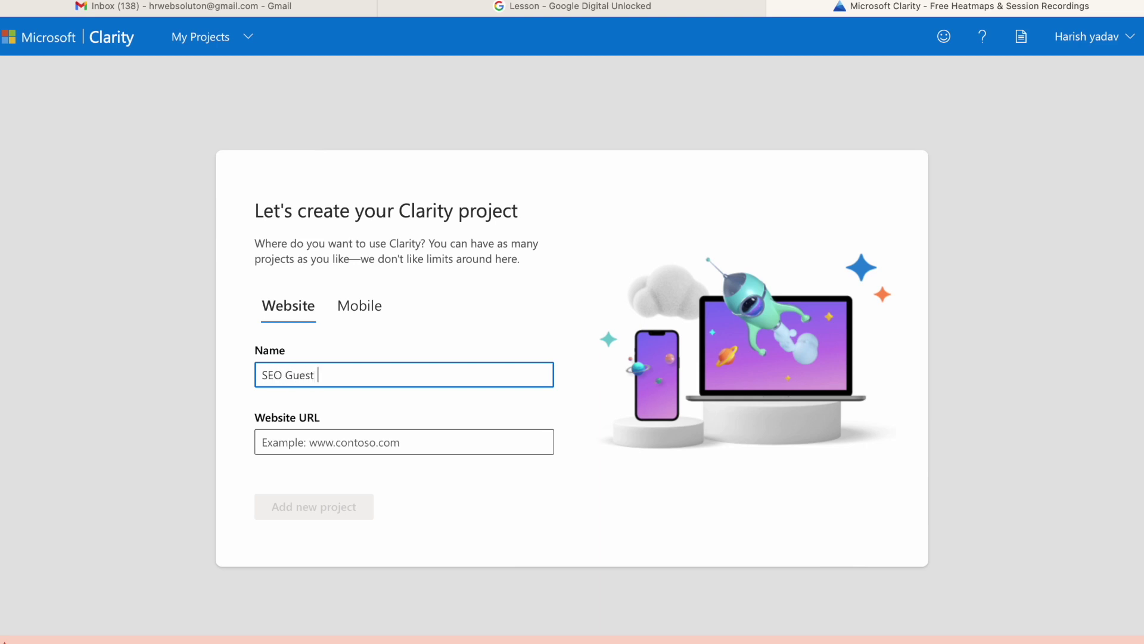
{"action": "type", "text": "Posting Service"}
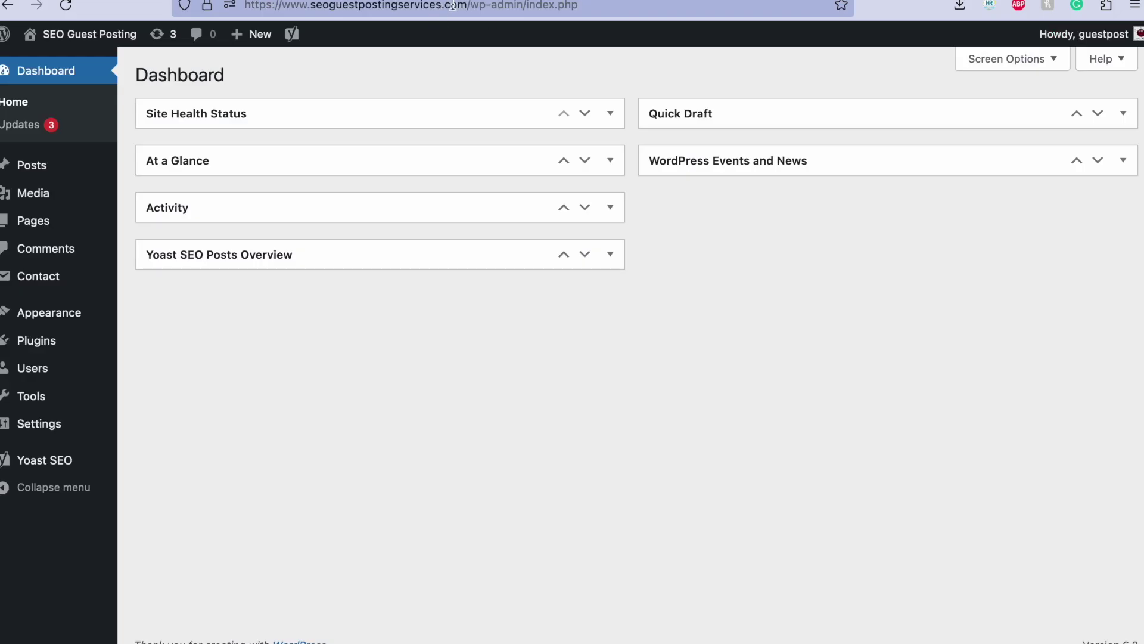
- Paste the site's address as the Website URL, add the project, and copy its manual-install tracking code
{"action": "left_click", "coordinate": [467, 5]}
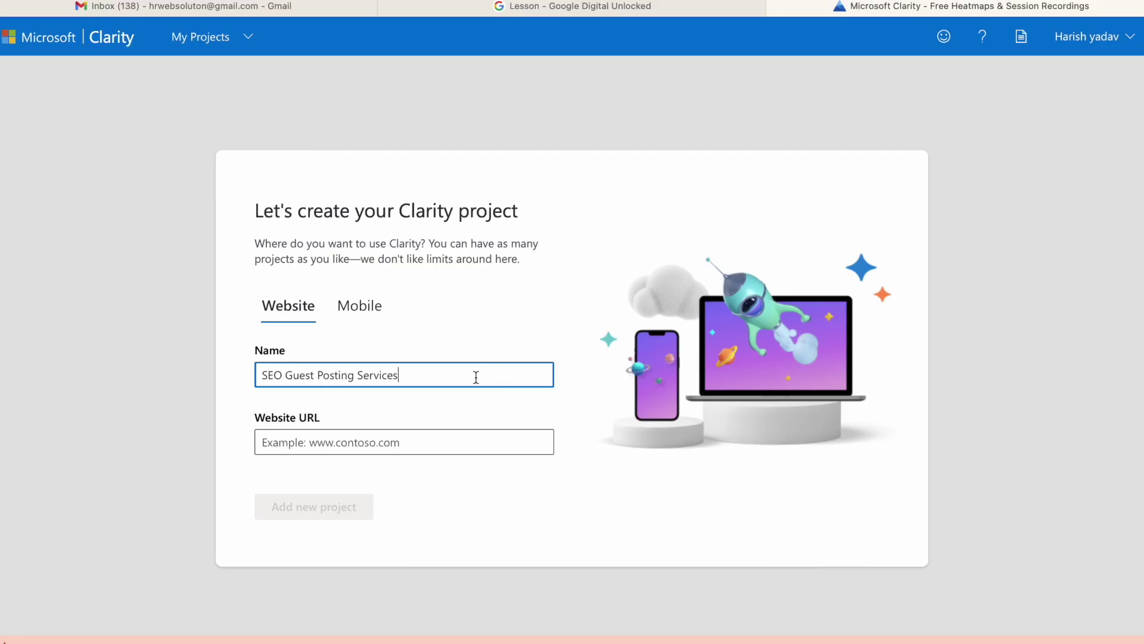
{"action": "left_click", "coordinate": [441, 439]}
{"action": "type", "text": "https://www.seoguestpostingservices.com"}
{"action": "left_click", "coordinate": [295, 506]}
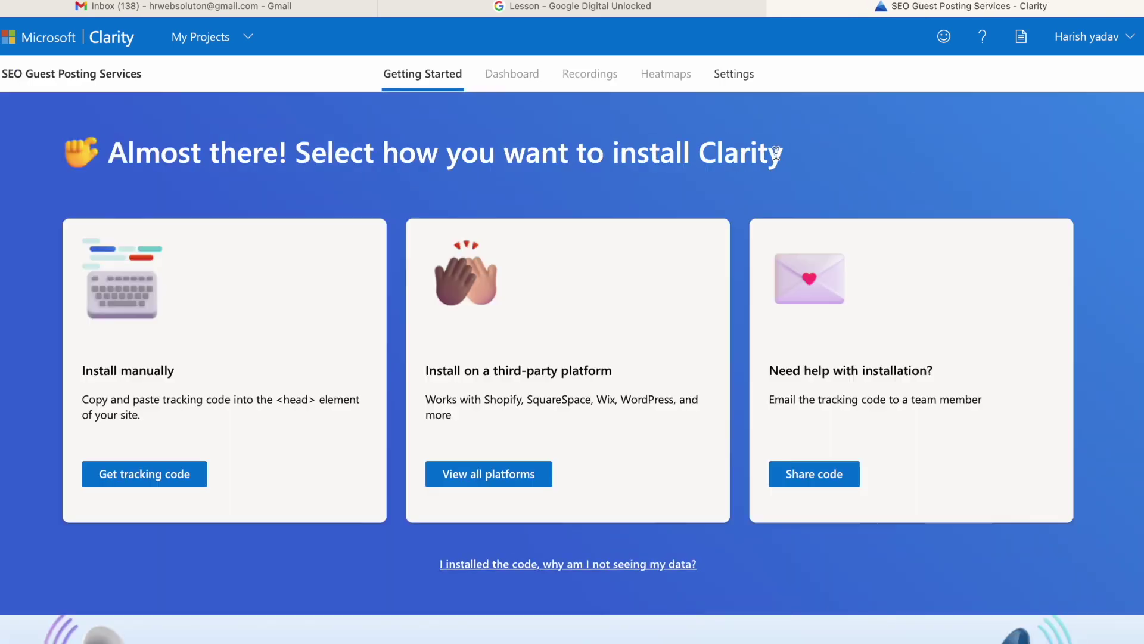
{"action": "left_click", "coordinate": [124, 480]}
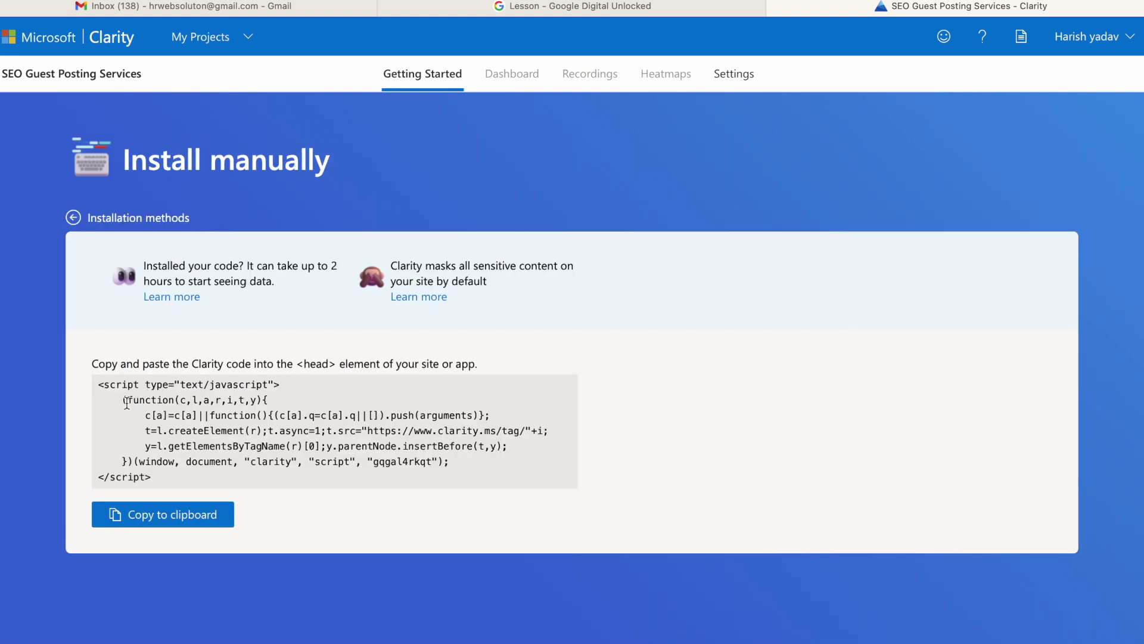
{"action": "left_click", "coordinate": [145, 517]}
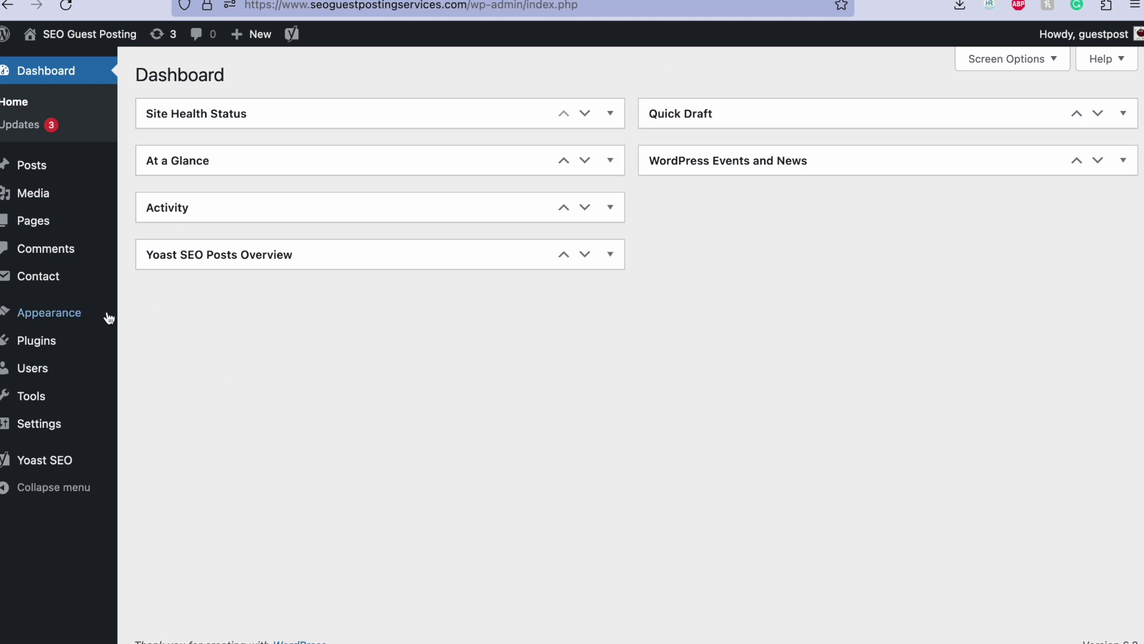
- Open footer.php of the Bizberg theme in the WordPress Theme File Editor
{"action": "mouse_move", "coordinate": [109, 317]}
{"action": "left_click", "coordinate": [157, 429]}
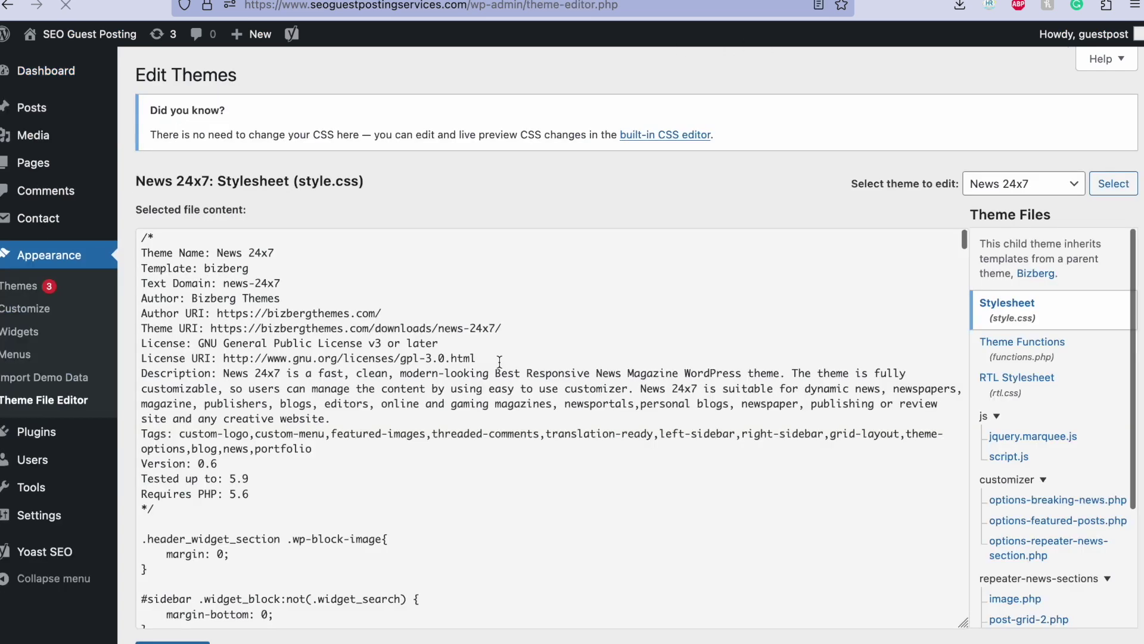
{"action": "left_click", "coordinate": [1012, 185]}
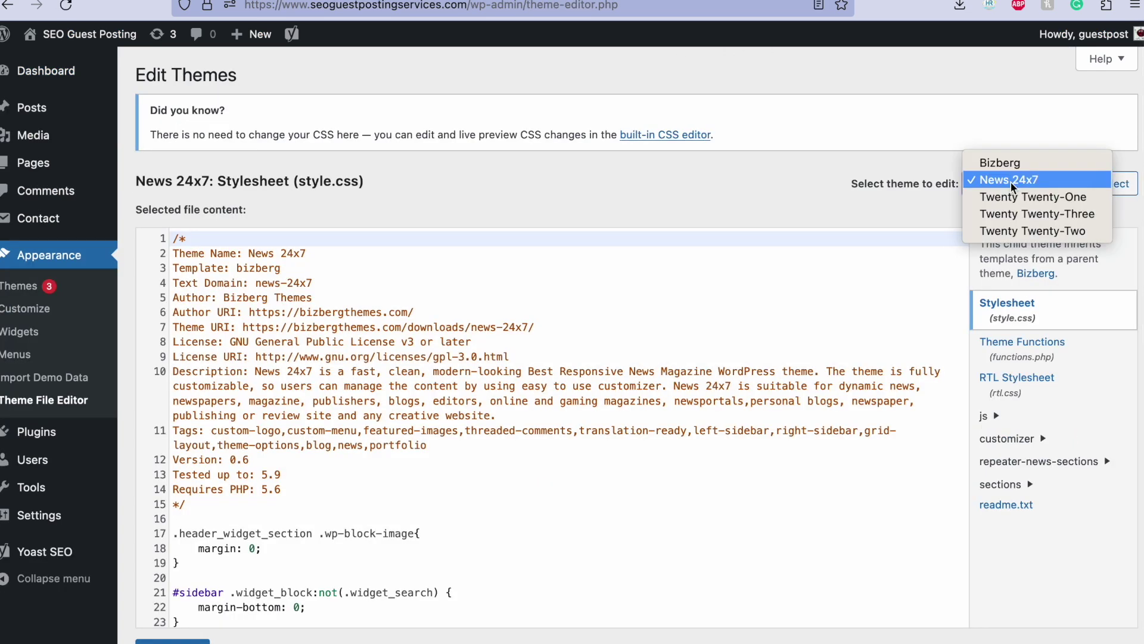
{"action": "left_click", "coordinate": [1012, 185]}
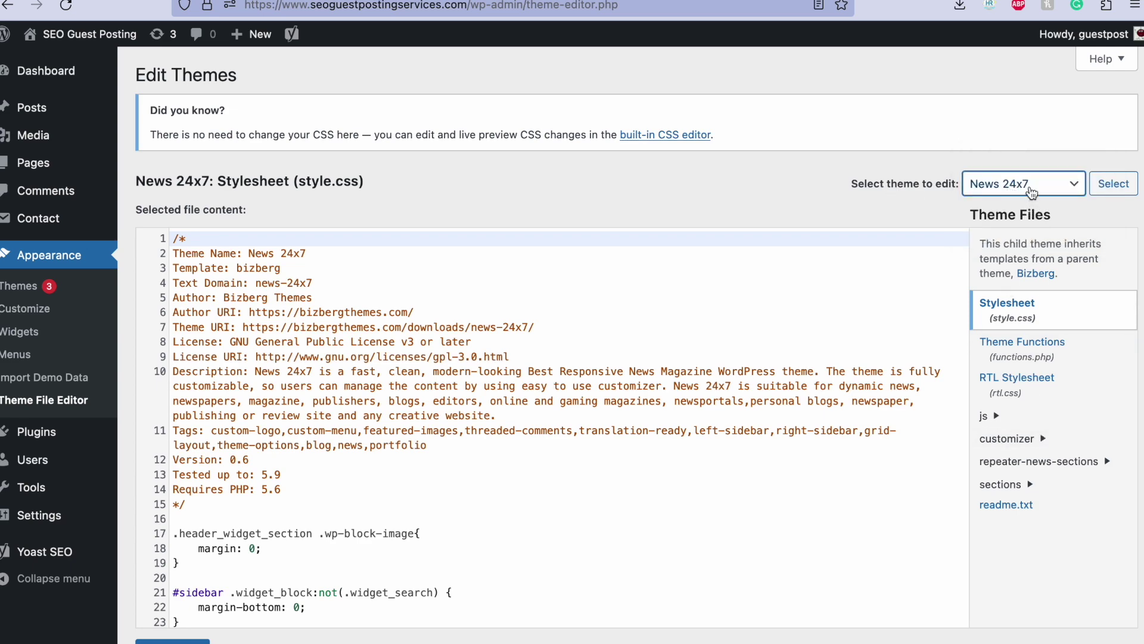
{"action": "left_click", "coordinate": [1026, 182]}
{"action": "left_click", "coordinate": [1007, 163]}
{"action": "left_click", "coordinate": [1114, 185]}
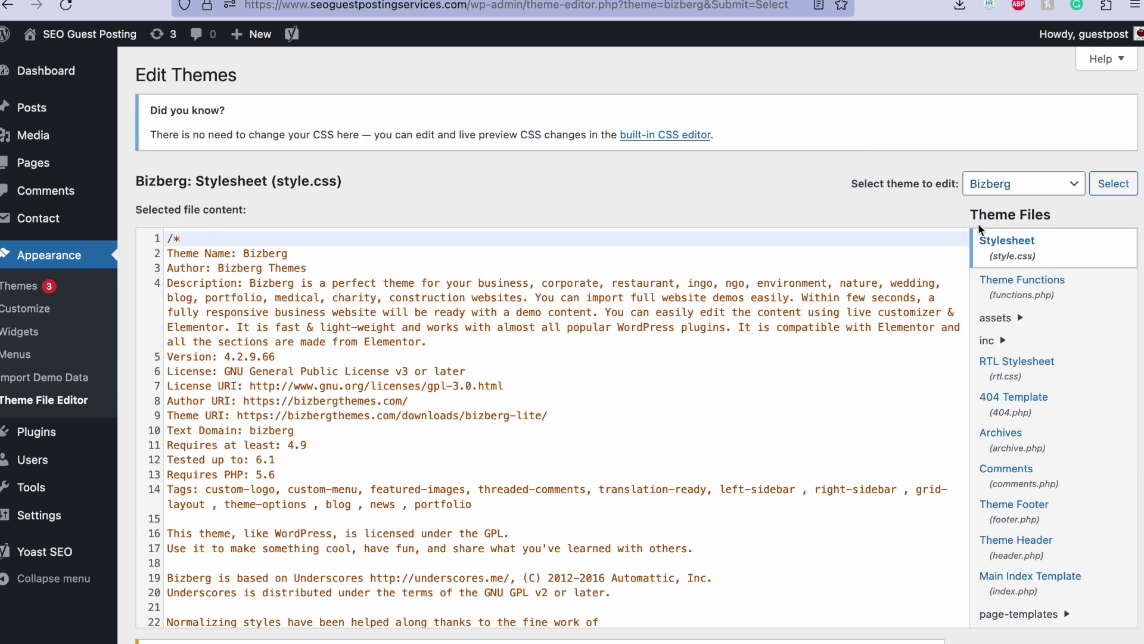
{"action": "scroll", "coordinate": [1010, 471], "scroll_direction": "down", "scroll_amount": 2}
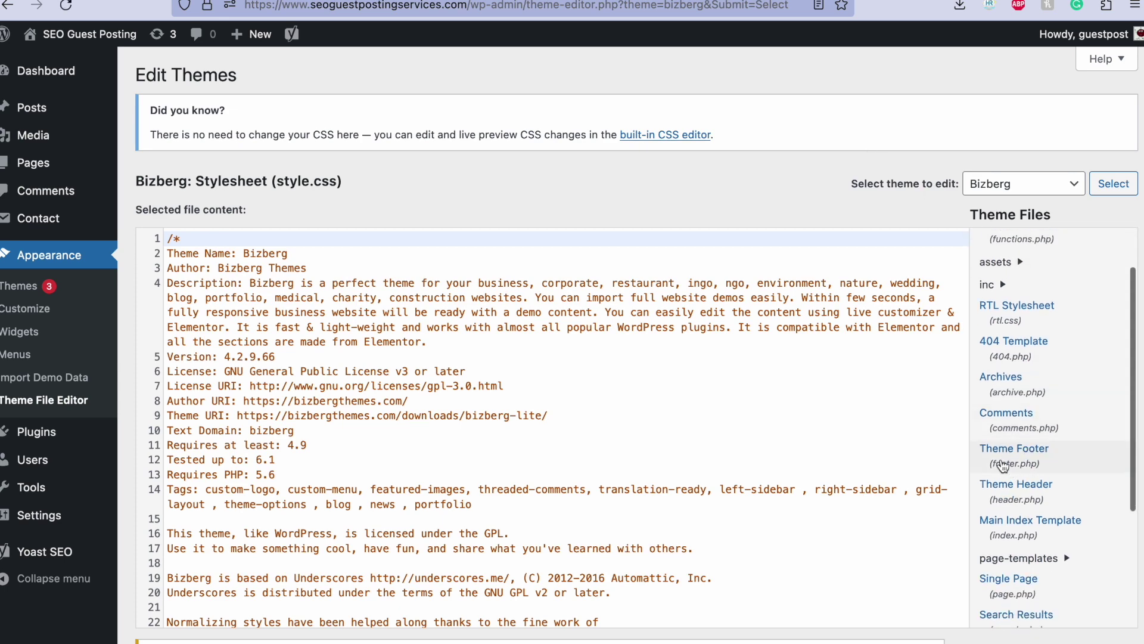
{"action": "left_click", "coordinate": [1013, 453]}
- Paste the Clarity script on a new line after </body>, add a blank line, and update the file
{"action": "scroll", "coordinate": [520, 386], "scroll_direction": "down", "scroll_amount": 5}
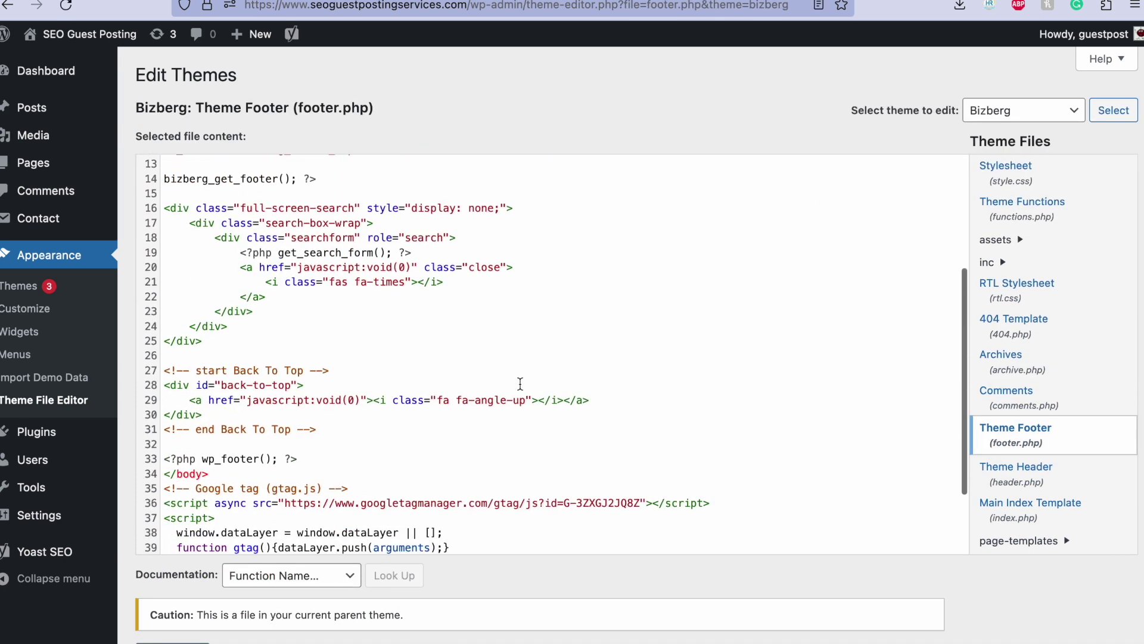
{"action": "scroll", "coordinate": [501, 381], "scroll_direction": "down", "scroll_amount": 3}
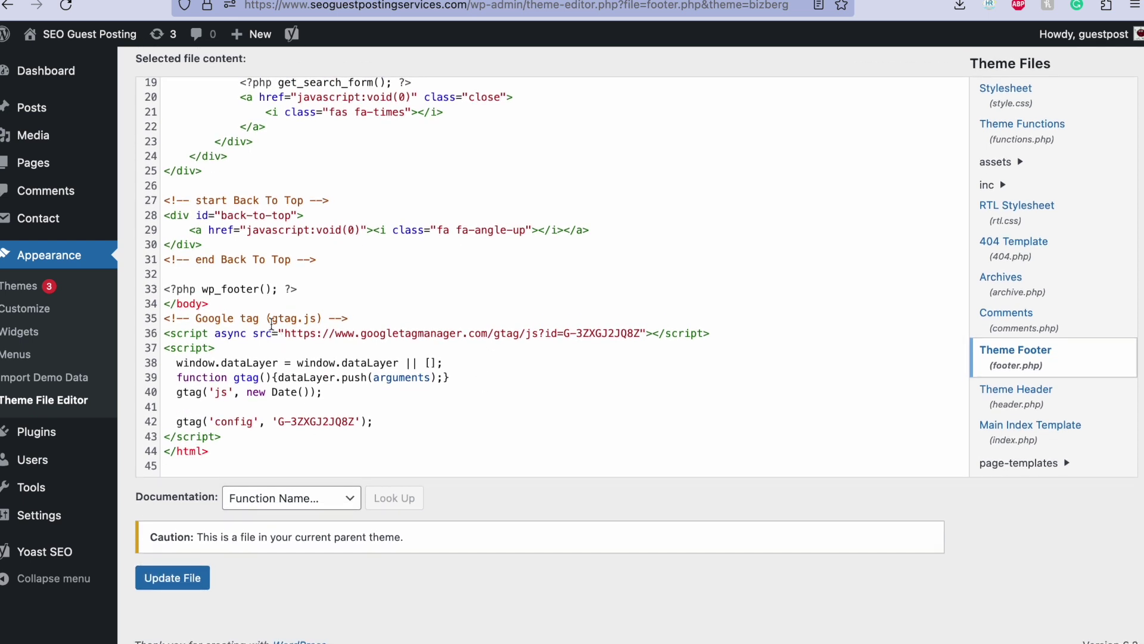
{"action": "left_click", "coordinate": [244, 301]}
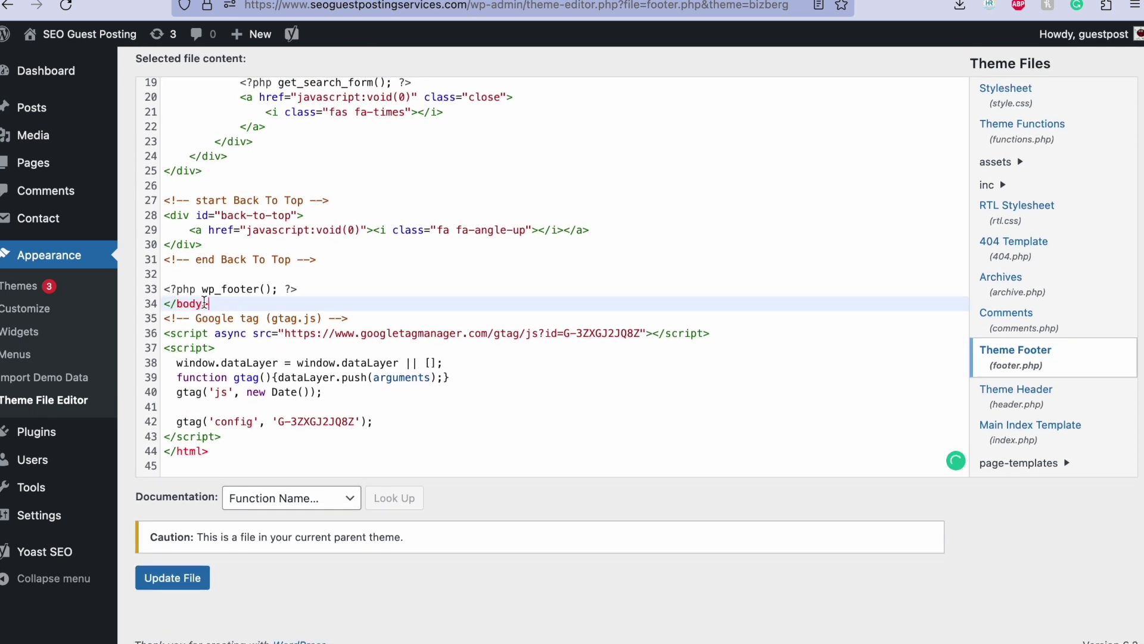
{"action": "left_click_drag", "start_coordinate": [214, 303], "coordinate": [130, 306]}
{"action": "left_click", "coordinate": [224, 304]}
{"action": "key", "text": "Return"}
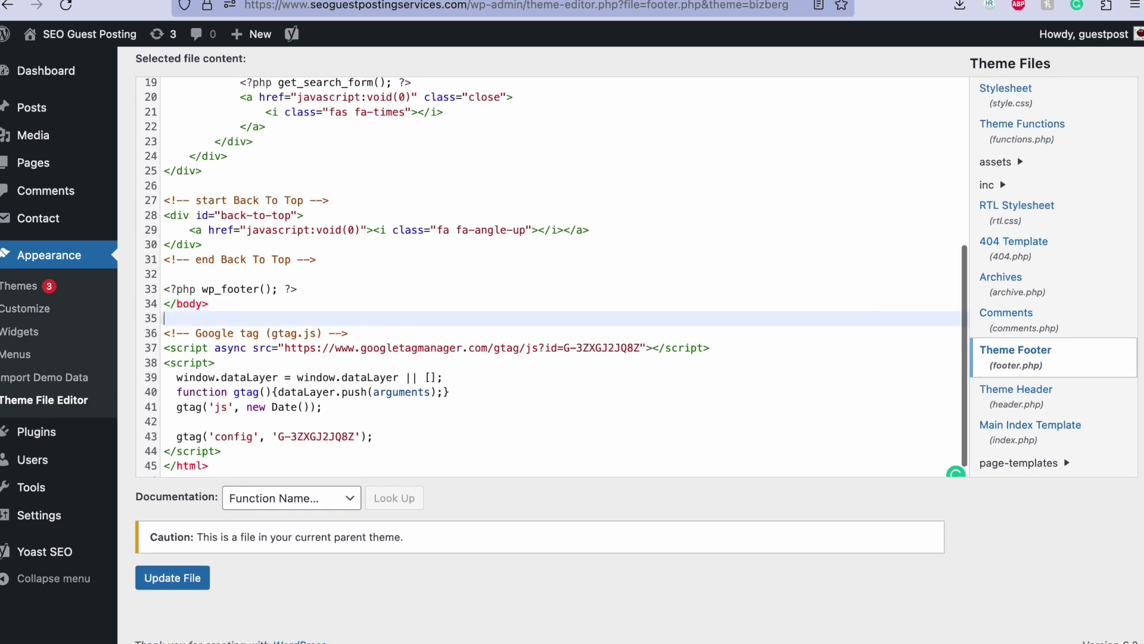
{"action": "key", "text": "super+v"}
{"action": "key", "text": "Return"}
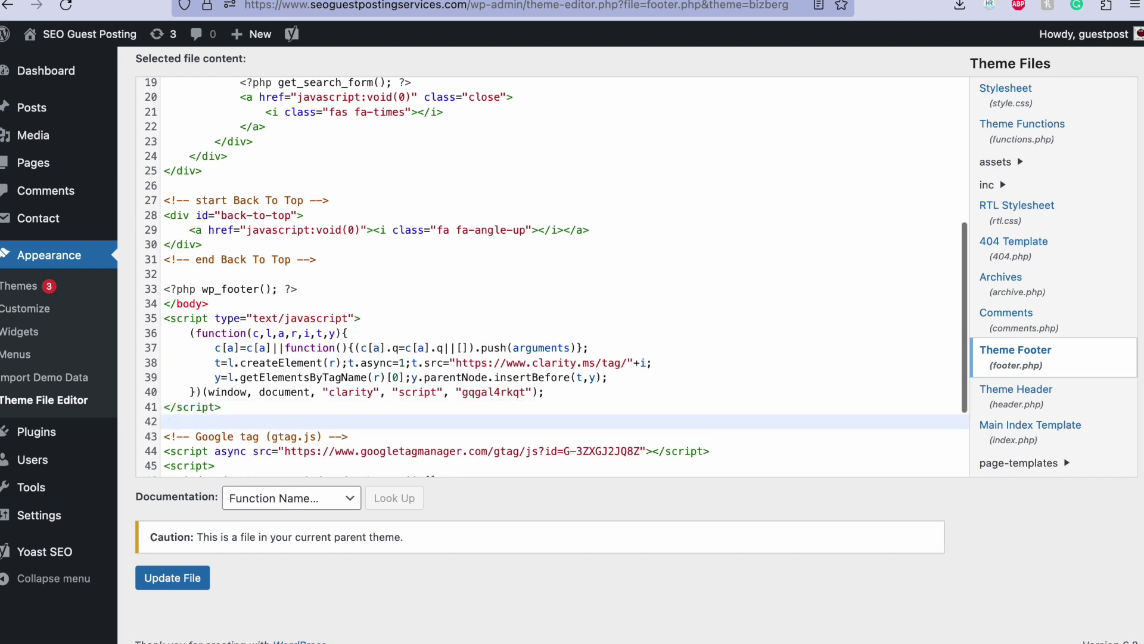
{"action": "scroll", "coordinate": [276, 324], "scroll_direction": "down", "scroll_amount": 3}
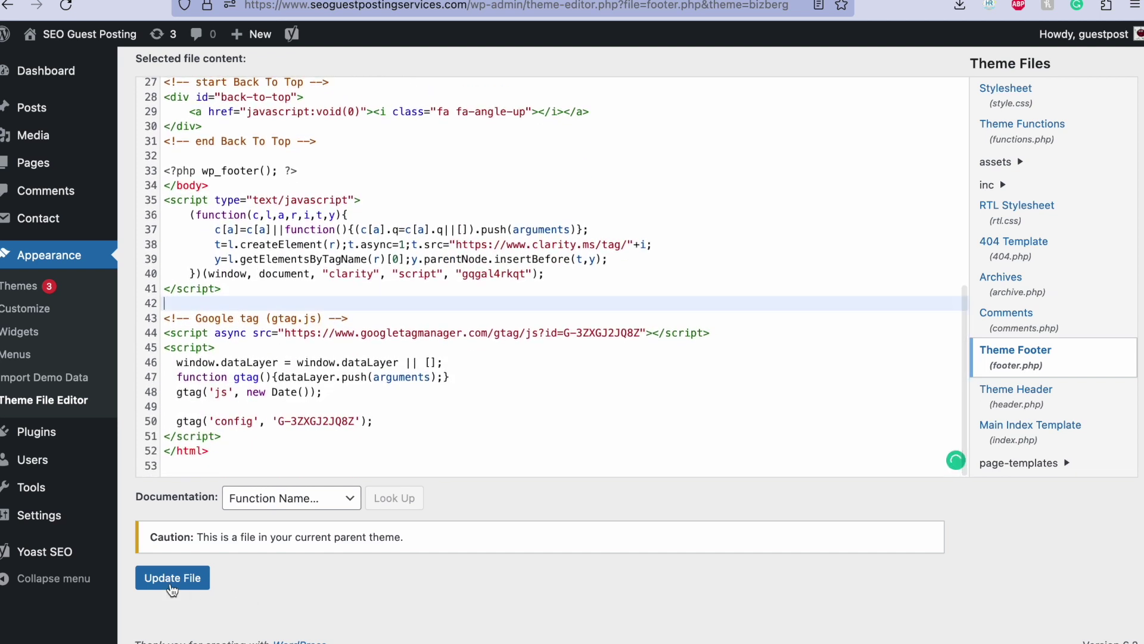
{"action": "left_click", "coordinate": [172, 578]}
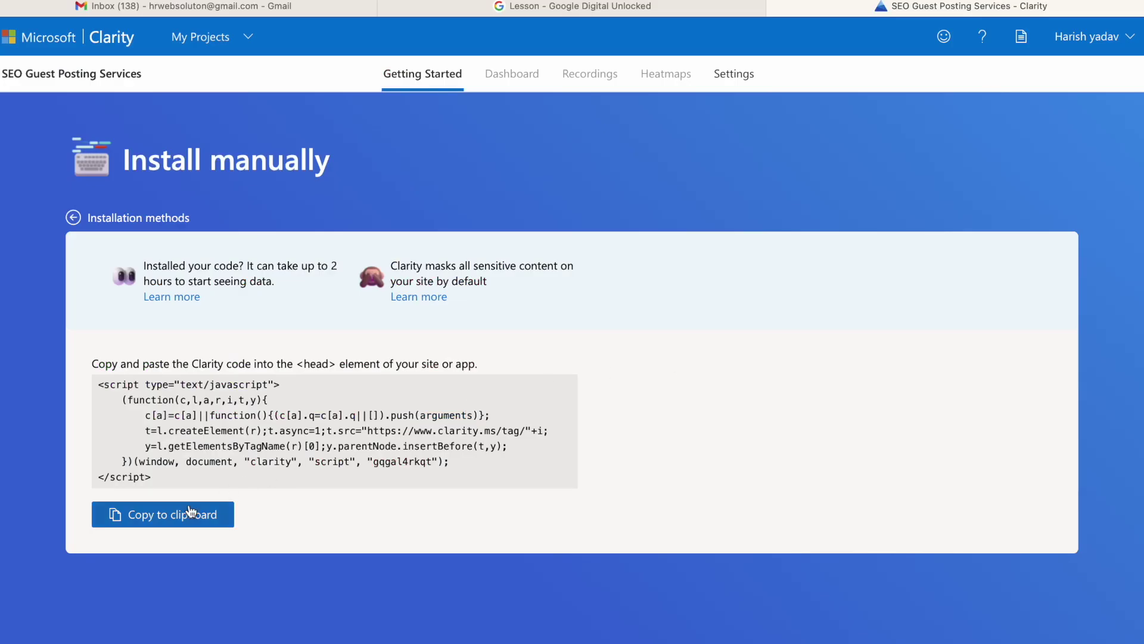
- Return to Clarity's installation method choices and open the live site's front page
{"action": "scroll", "coordinate": [336, 467], "scroll_direction": "up", "scroll_amount": 1}
{"action": "left_click", "coordinate": [89, 219]}
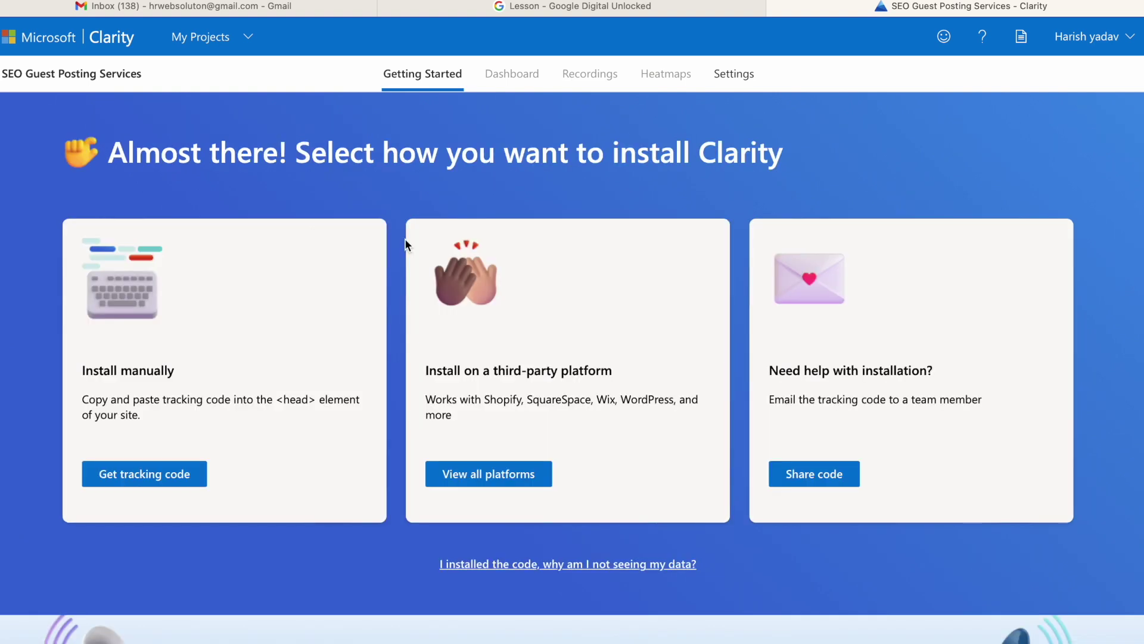
{"action": "scroll", "coordinate": [514, 398], "scroll_direction": "down", "scroll_amount": 2}
{"action": "scroll", "coordinate": [517, 406], "scroll_direction": "up", "scroll_amount": 2}
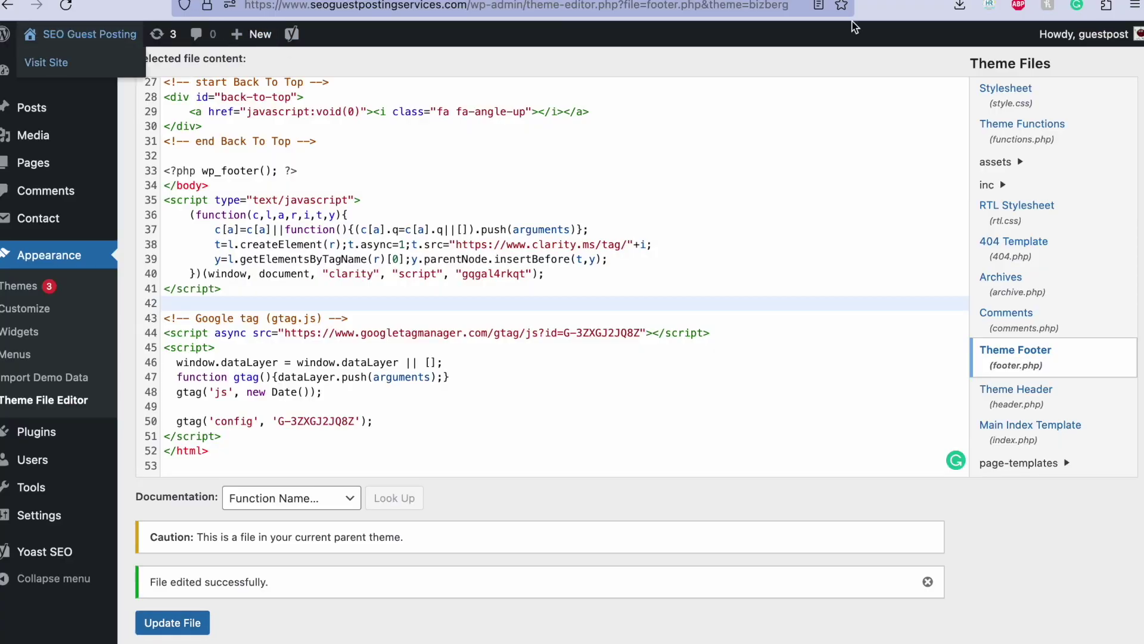
{"action": "left_click", "coordinate": [56, 64]}
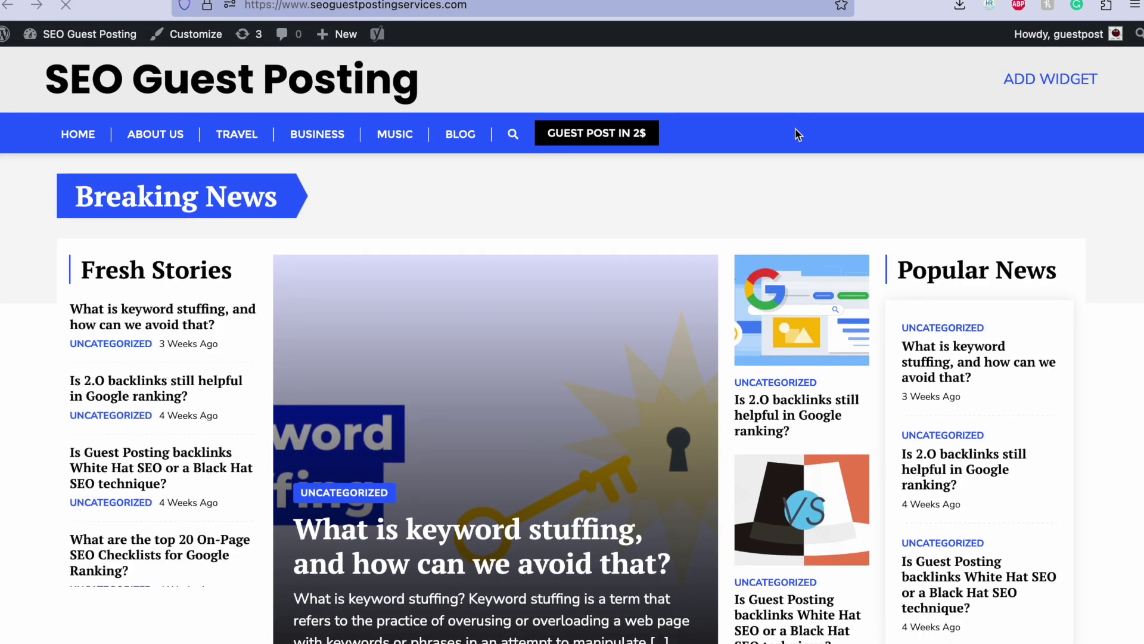
- Switch back to Clarity's Getting Started page and scroll down it
{"action": "key", "text": "super+Tab"}
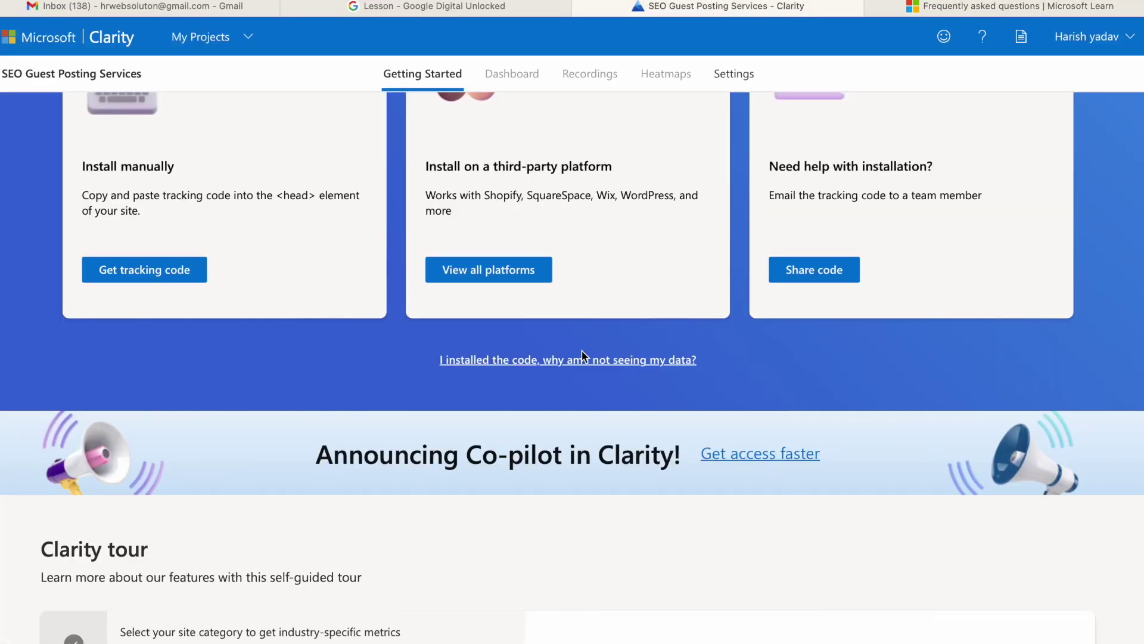
{"action": "scroll", "coordinate": [583, 357], "scroll_direction": "down", "scroll_amount": 5}
{"action": "scroll", "coordinate": [582, 352], "scroll_direction": "up", "scroll_amount": 2}
{"action": "scroll", "coordinate": [584, 357], "scroll_direction": "up", "scroll_amount": 6}
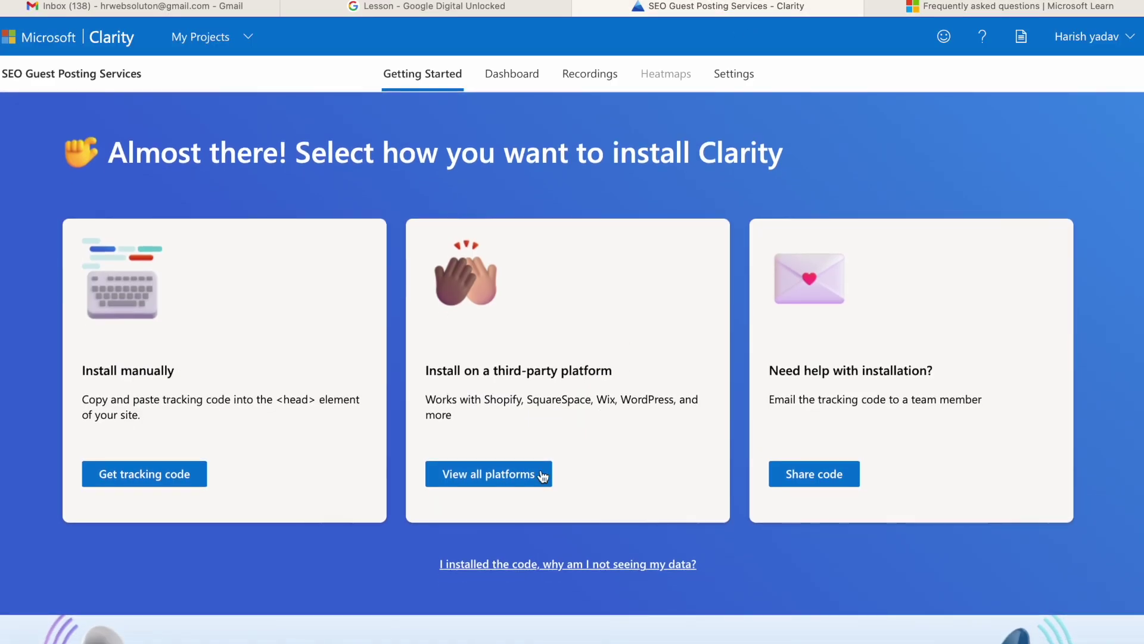
{"action": "left_click", "coordinate": [989, 9]}
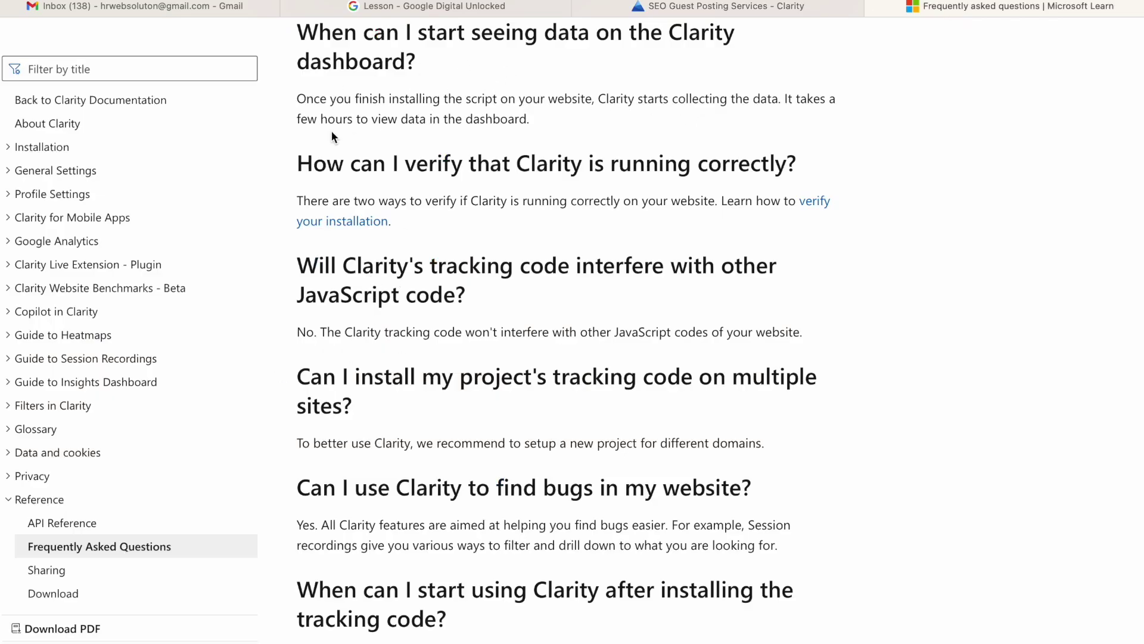
{"action": "left_click_drag", "start_coordinate": [532, 120], "coordinate": [787, 97]}
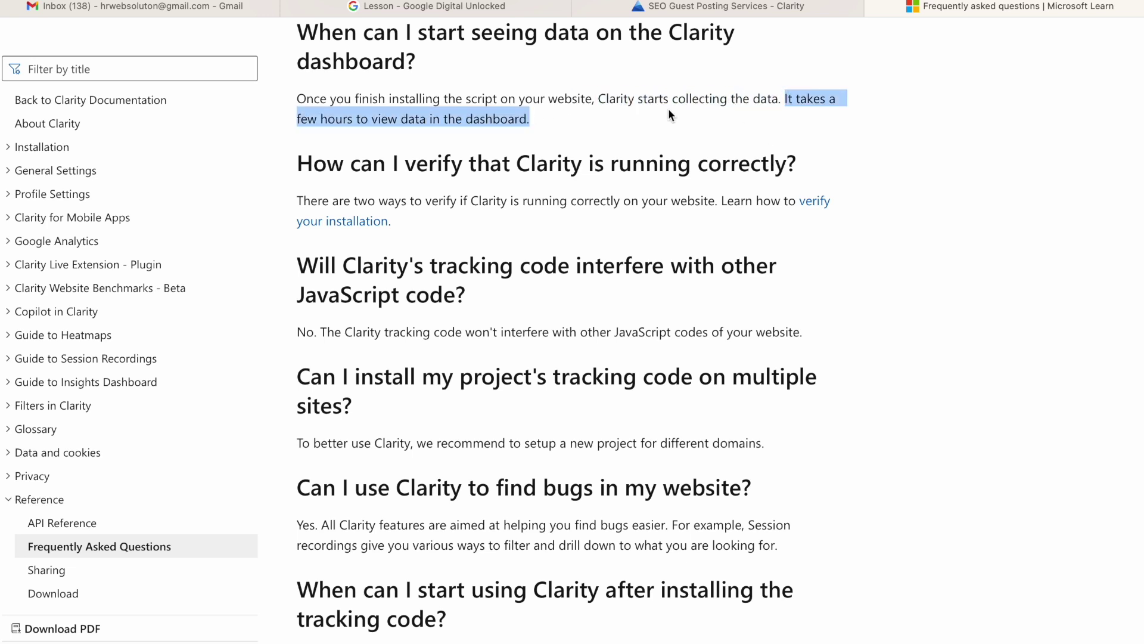
{"action": "left_click", "coordinate": [636, 108]}
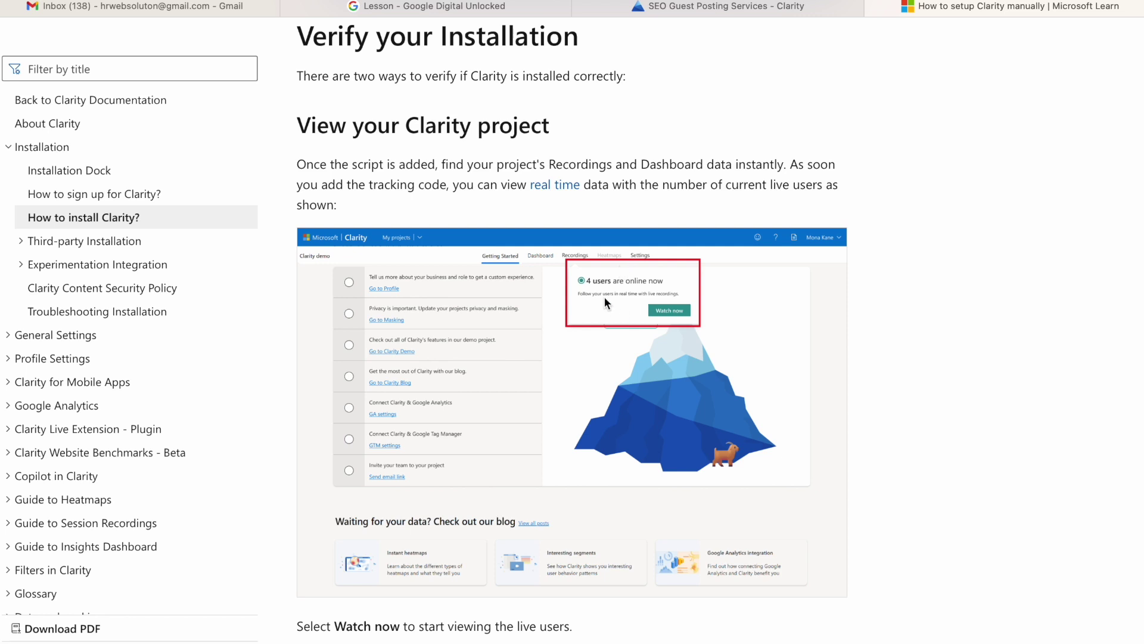
{"action": "left_click", "coordinate": [733, 7]}
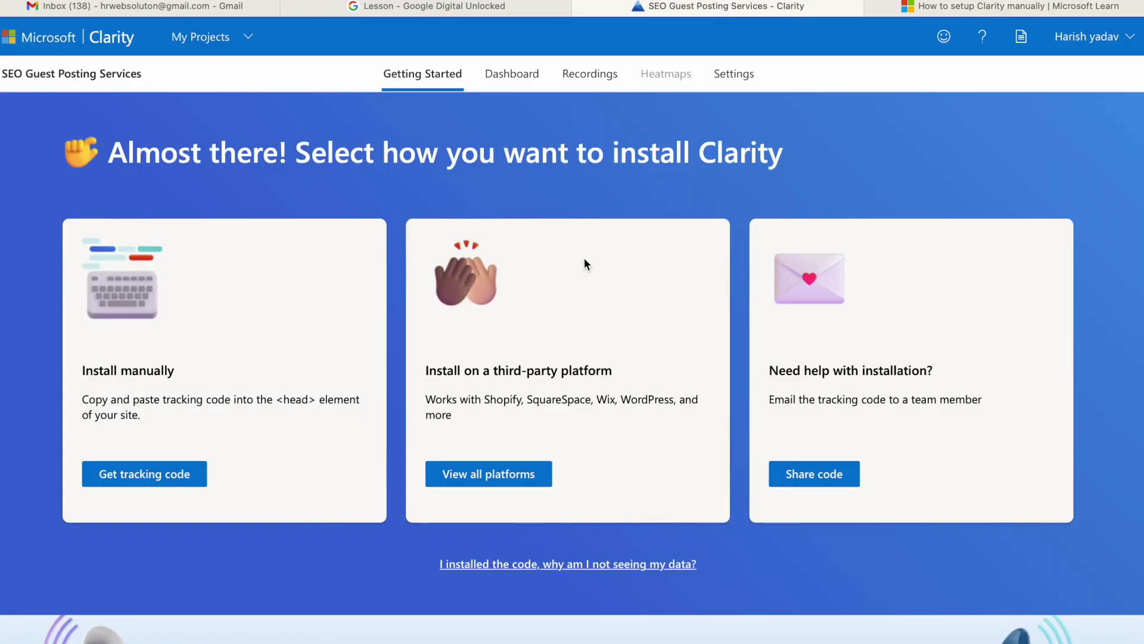
- From the dashboard's one live user, open Recordings and play the current visit's live recording
{"action": "left_click", "coordinate": [506, 80]}
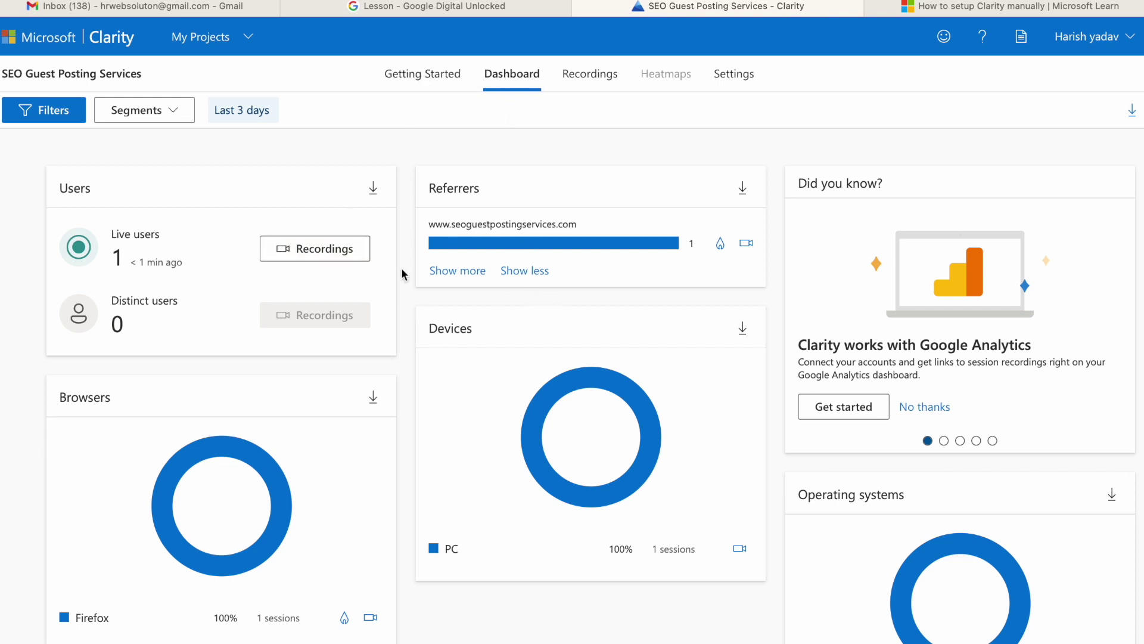
{"action": "left_click", "coordinate": [316, 249]}
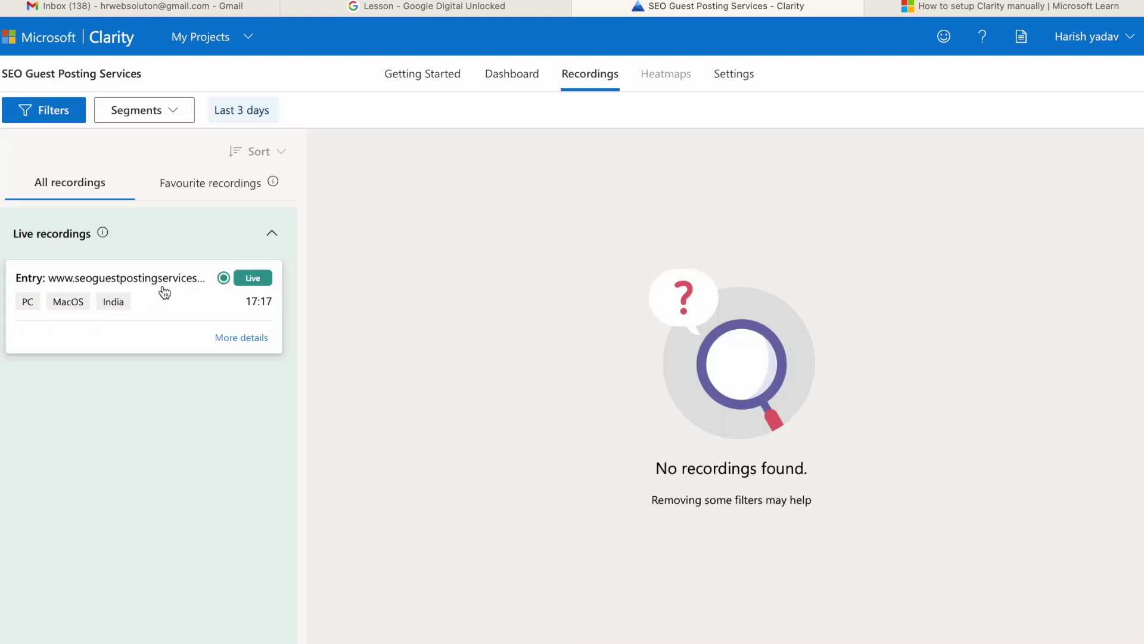
{"action": "left_click", "coordinate": [164, 292]}
{"action": "left_click", "coordinate": [337, 634]}
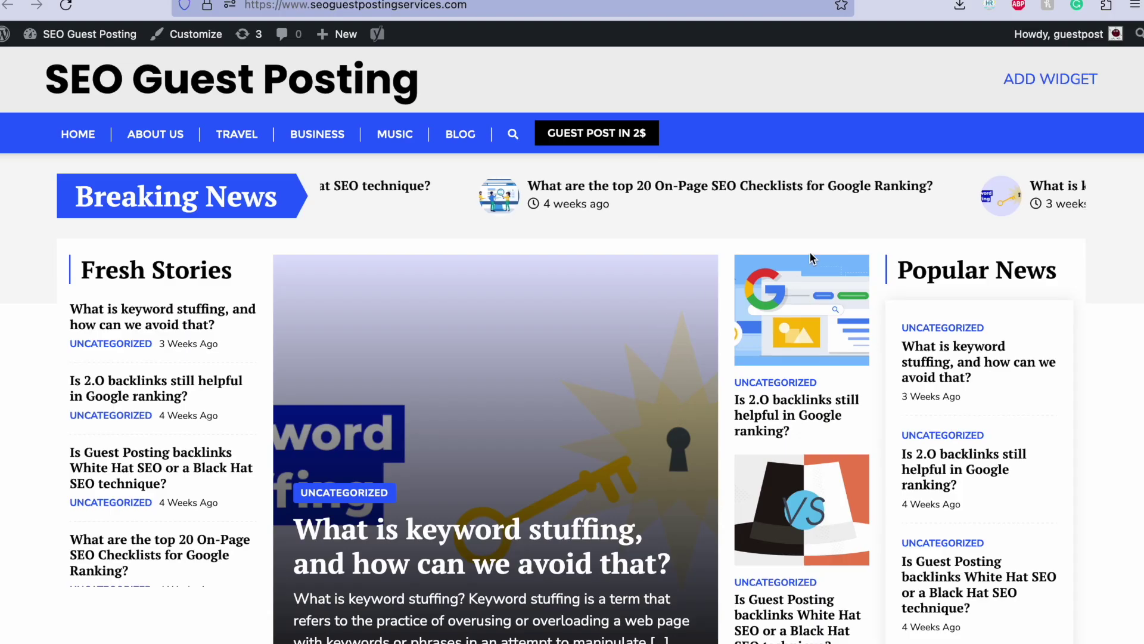
{"action": "scroll", "coordinate": [809, 251], "scroll_direction": "down", "scroll_amount": 5}
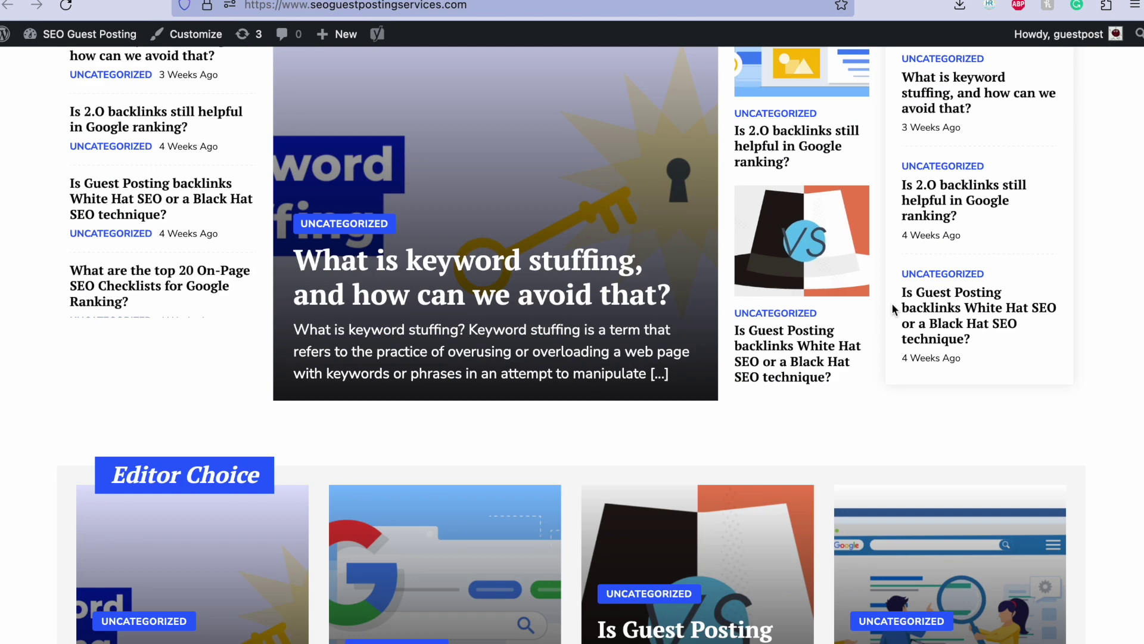
- Open the guest posting backlinks White Hat or Black Hat SEO article and scroll through it
{"action": "left_click", "coordinate": [788, 335]}
{"action": "scroll", "coordinate": [715, 340], "scroll_direction": "down", "scroll_amount": 10}
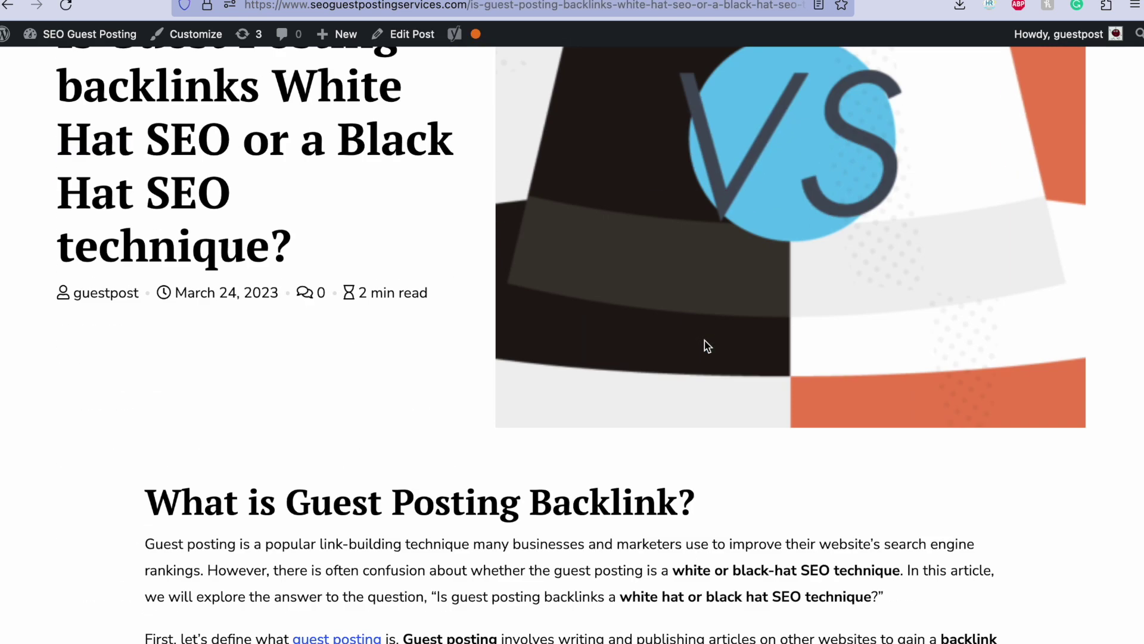
{"action": "scroll", "coordinate": [705, 340], "scroll_direction": "down", "scroll_amount": 3}
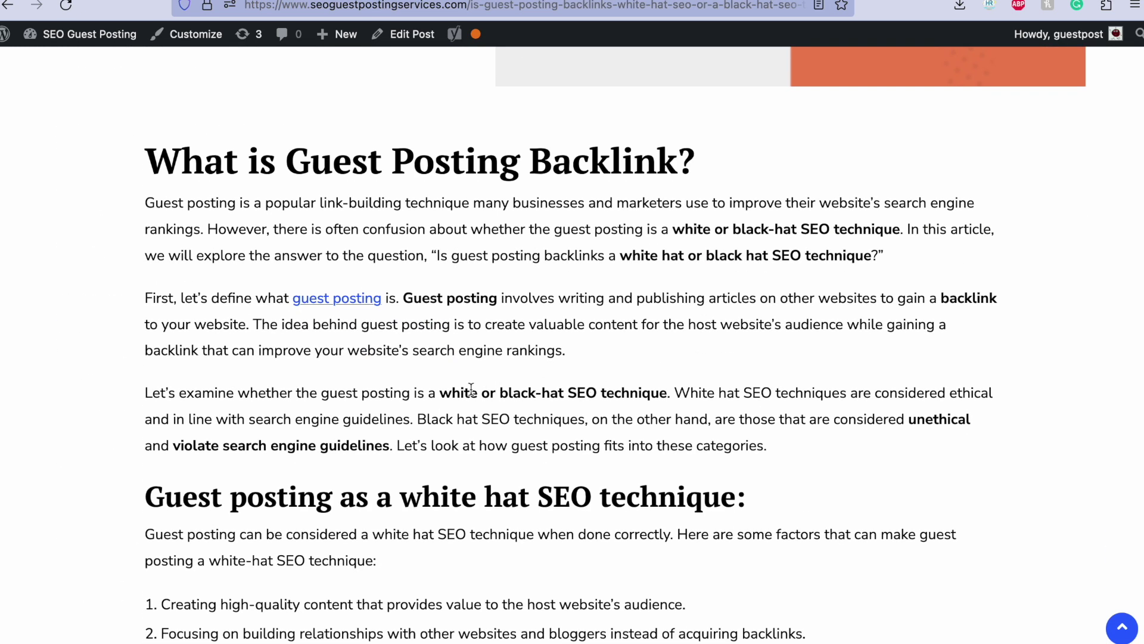
{"action": "left_click_drag", "start_coordinate": [441, 393], "coordinate": [667, 393]}
{"action": "left_click", "coordinate": [721, 422]}
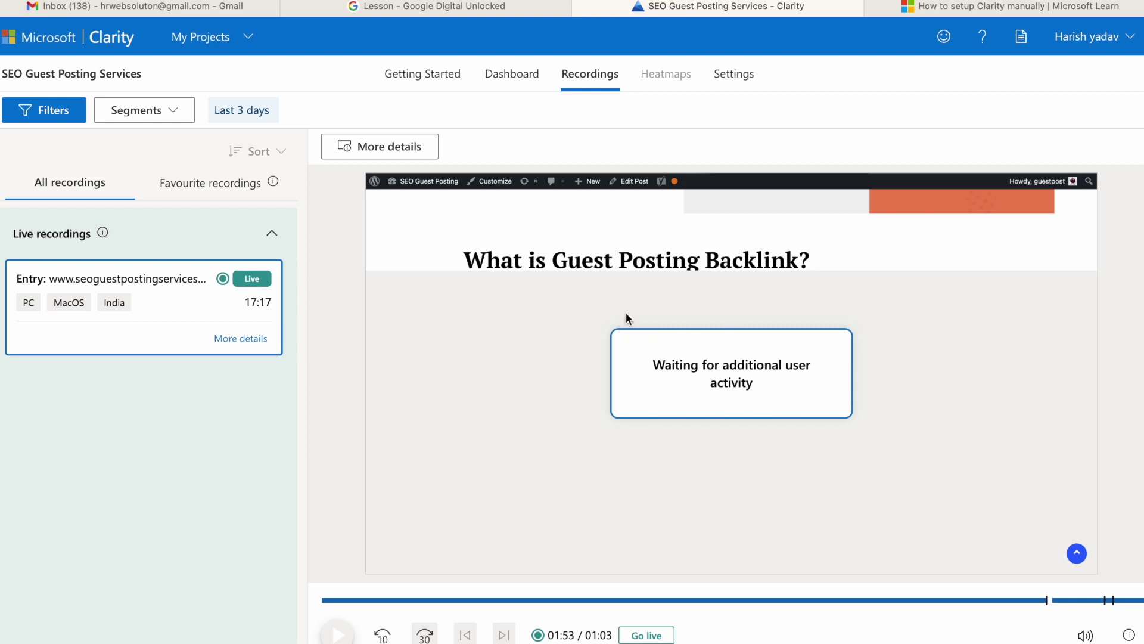
{"action": "key", "text": "super+Tab"}
- On the site, scroll down and open the next article about 2.0 backlinks
{"action": "scroll", "coordinate": [661, 331], "scroll_direction": "down", "scroll_amount": 20}
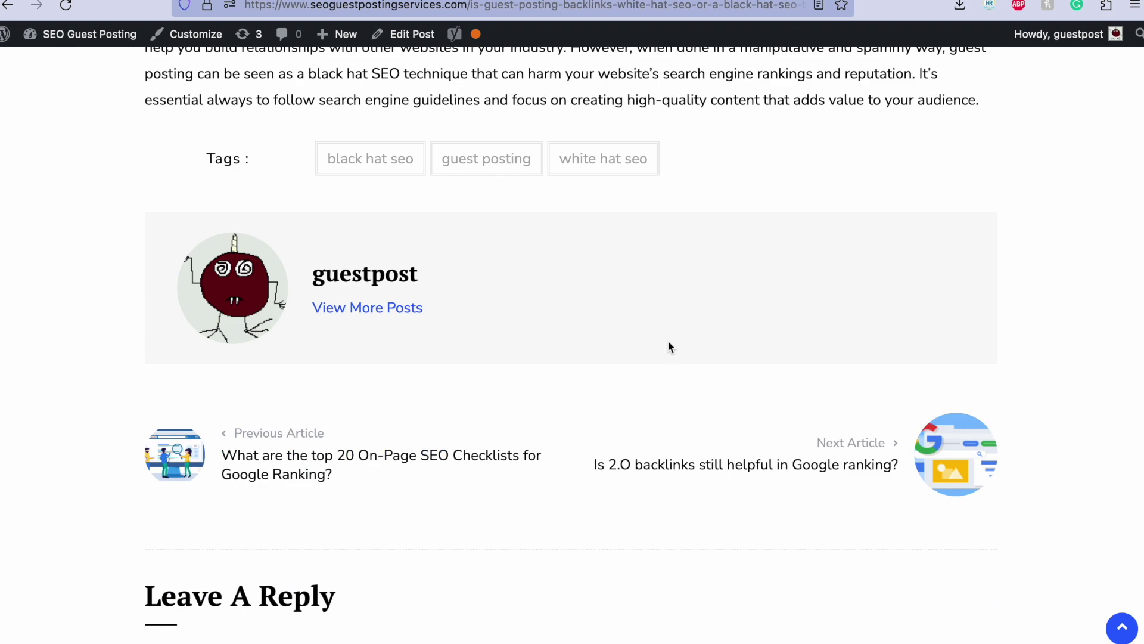
{"action": "scroll", "coordinate": [668, 347], "scroll_direction": "down", "scroll_amount": 2}
{"action": "left_click", "coordinate": [824, 365]}
- In Clarity, jump the replay to Go live and skip ahead on the timeline
{"action": "key", "text": "super+Tab"}
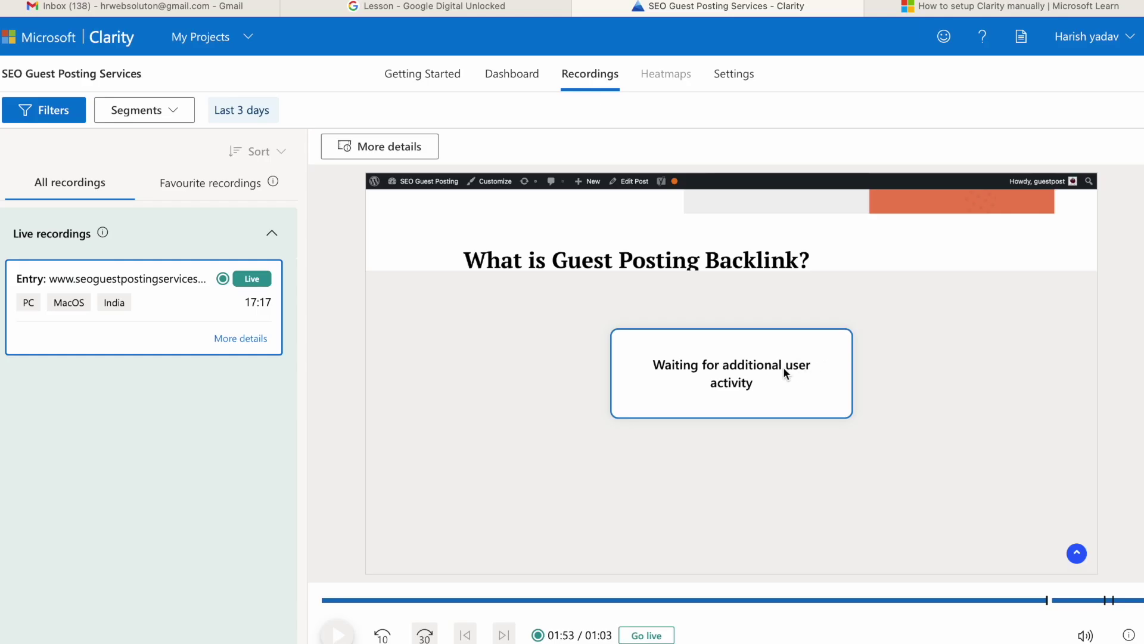
{"action": "left_click", "coordinate": [654, 636]}
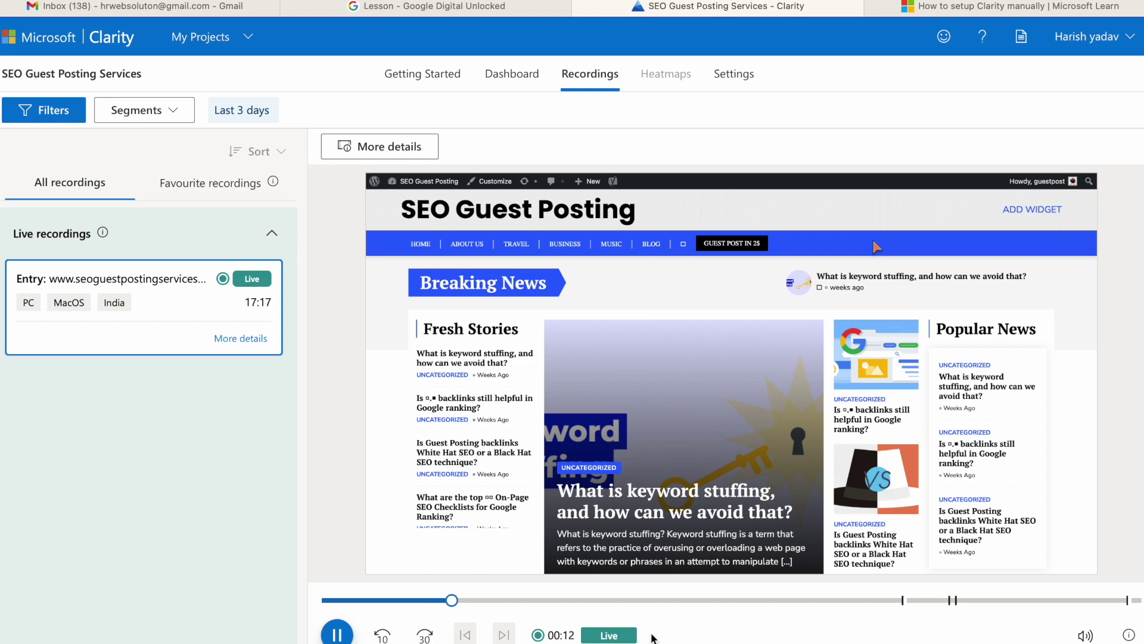
{"action": "left_click", "coordinate": [900, 600]}
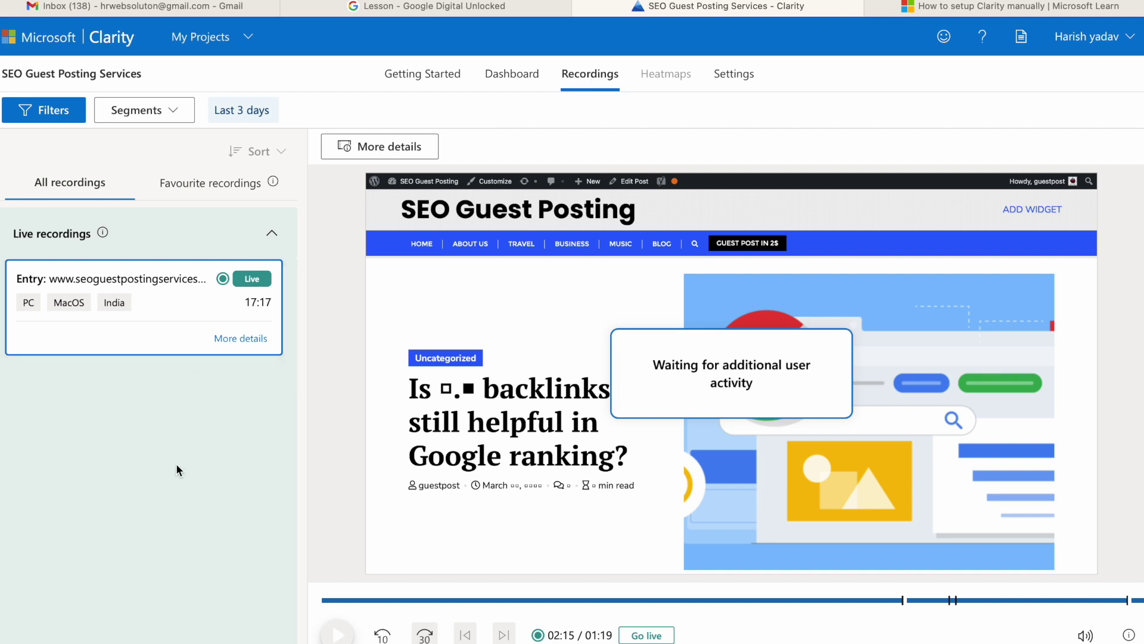
{"action": "left_click", "coordinate": [734, 78]}
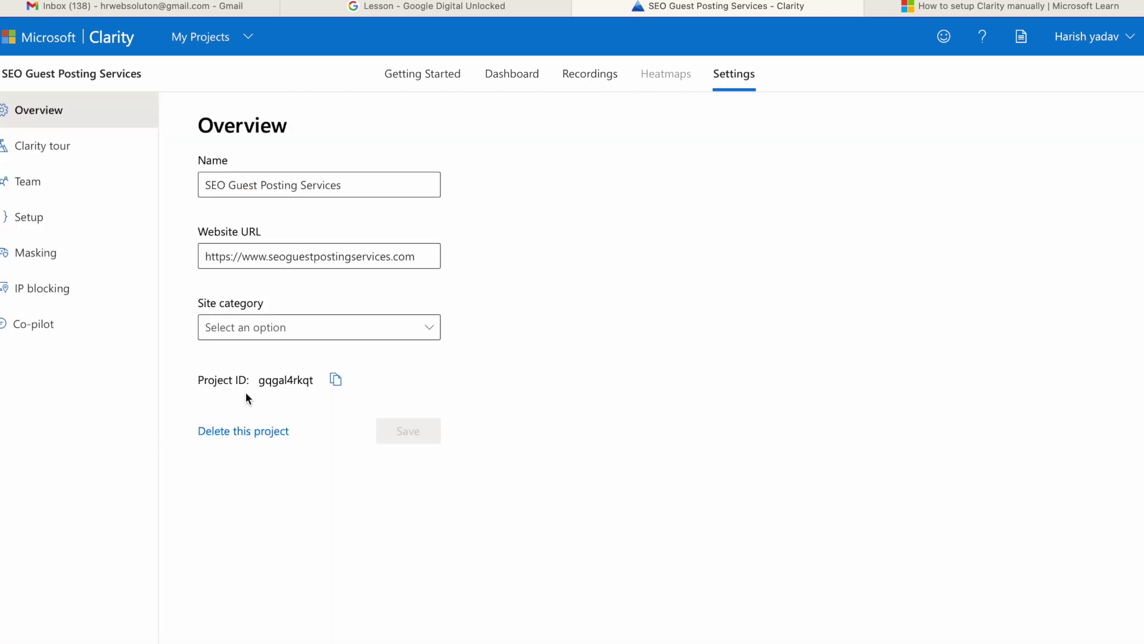
{"action": "left_click", "coordinate": [509, 80]}
{"action": "left_click", "coordinate": [607, 78]}
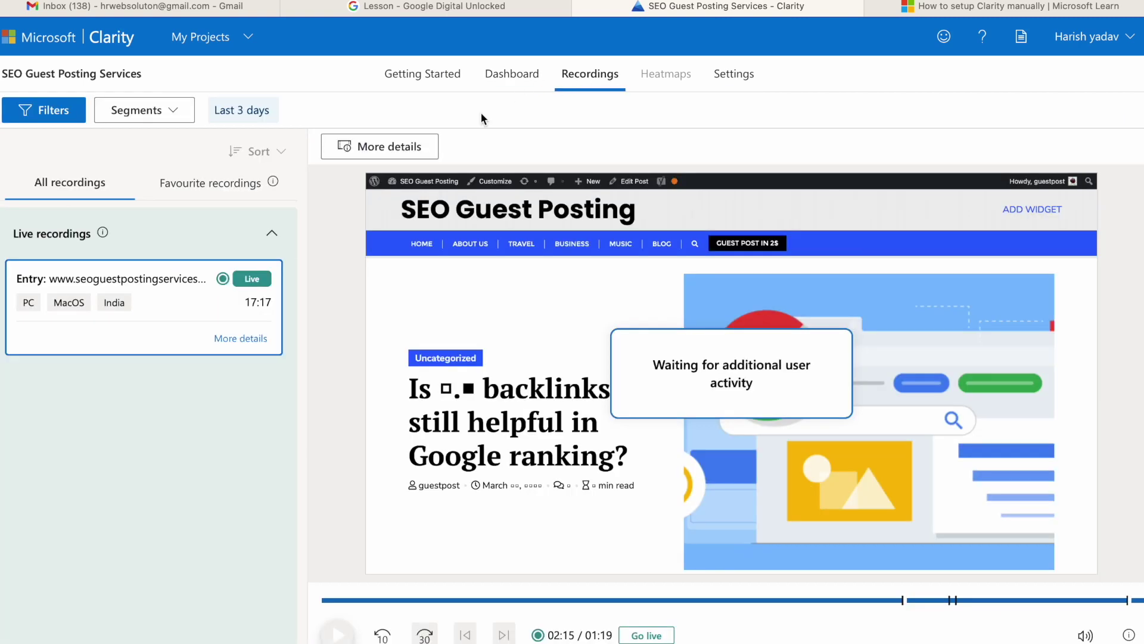